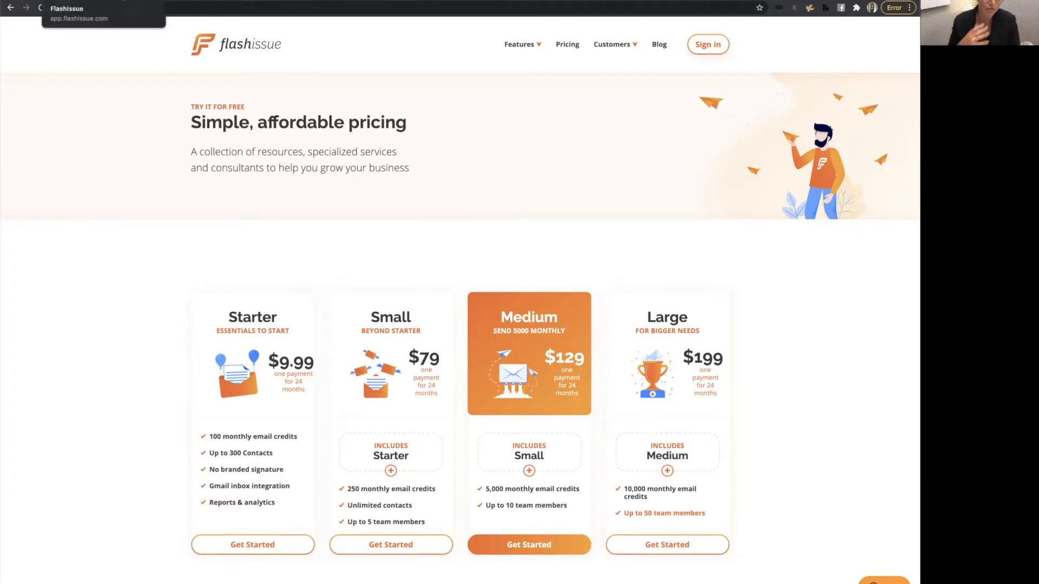
# Switch to the newsletter editor tab and scroll through the newsletter's content blocks.
pyautogui.click(124, 0)
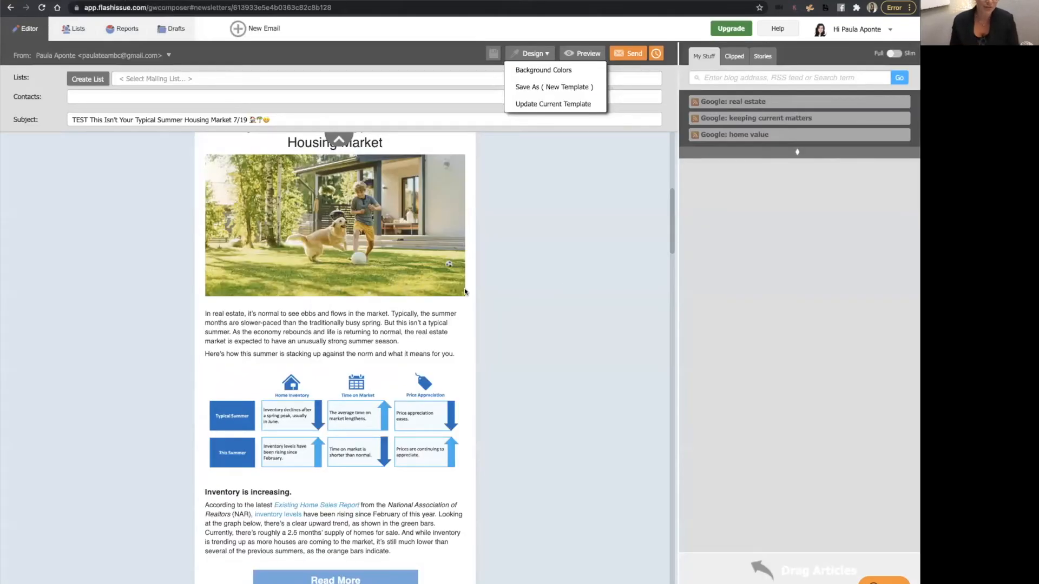
pyautogui.scroll(8, 559, 286)
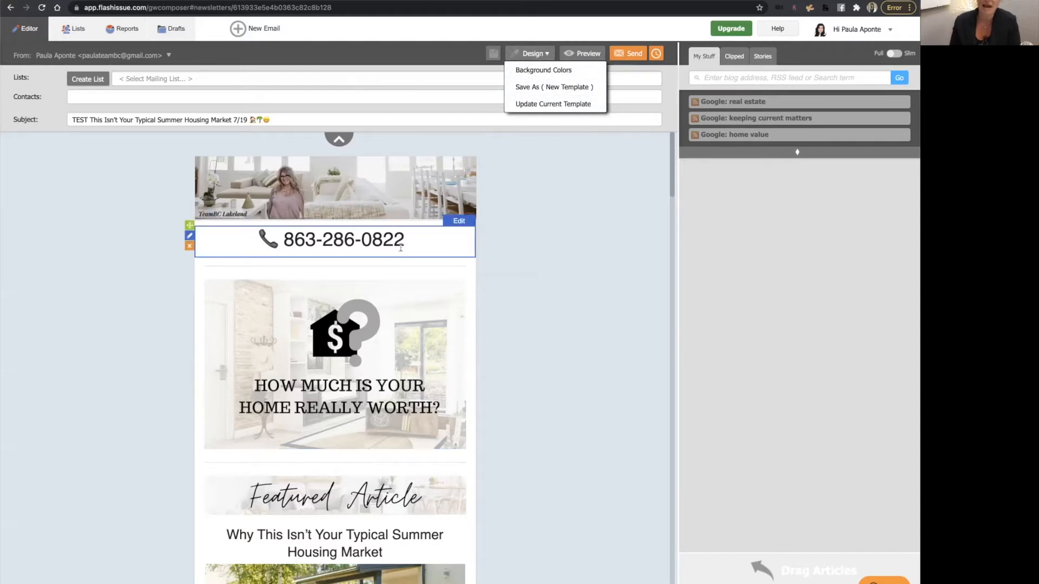
pyautogui.scroll(-6, 336, 379)
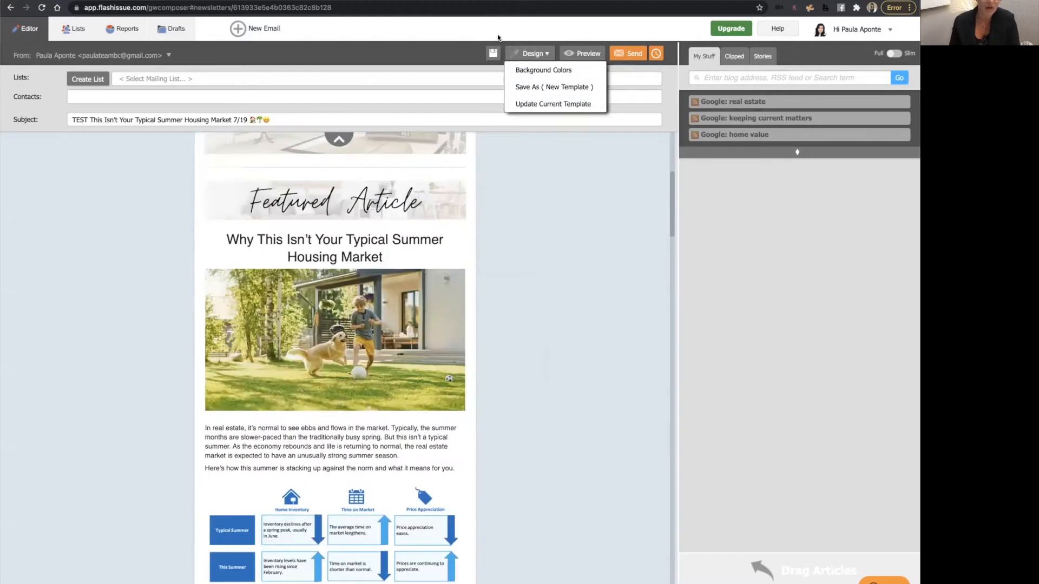
pyautogui.scroll(-15, 405, 372)
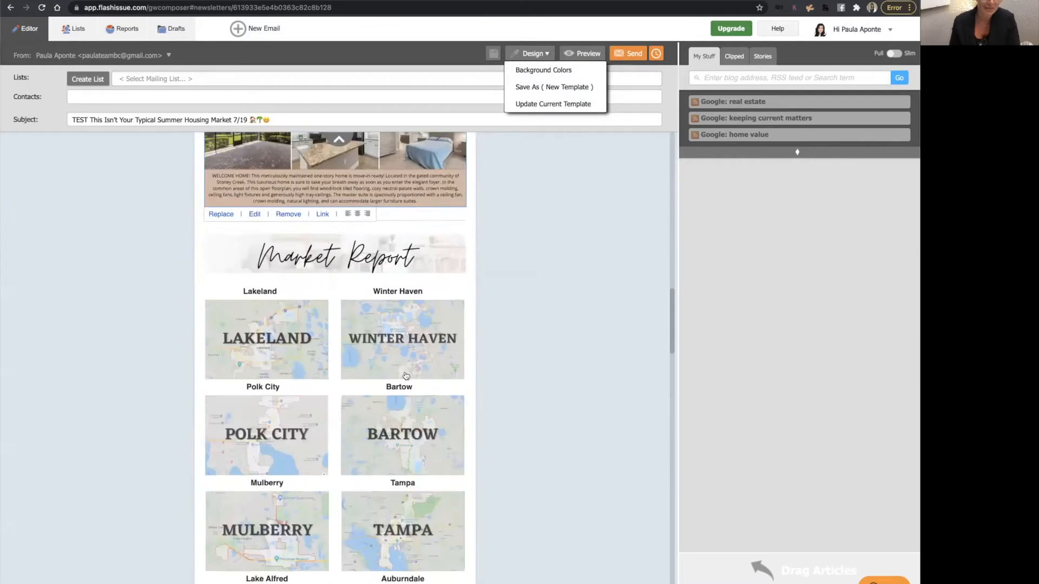
pyautogui.scroll(-10, 405, 373)
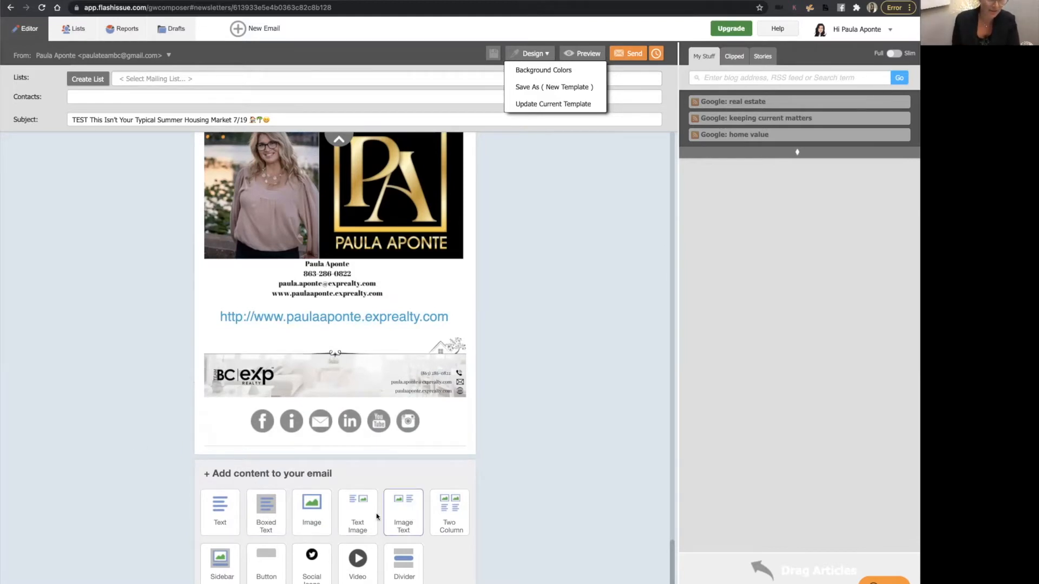
# Add an image block at the end of the newsletter and move it above the social icons.
pyautogui.click(313, 515)
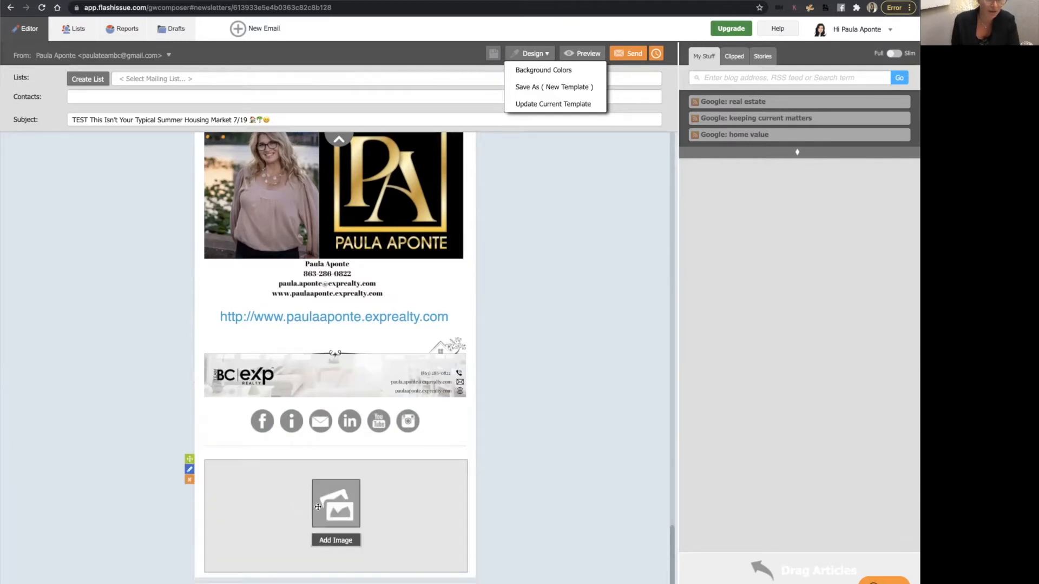
pyautogui.scroll(-3, 335, 487)
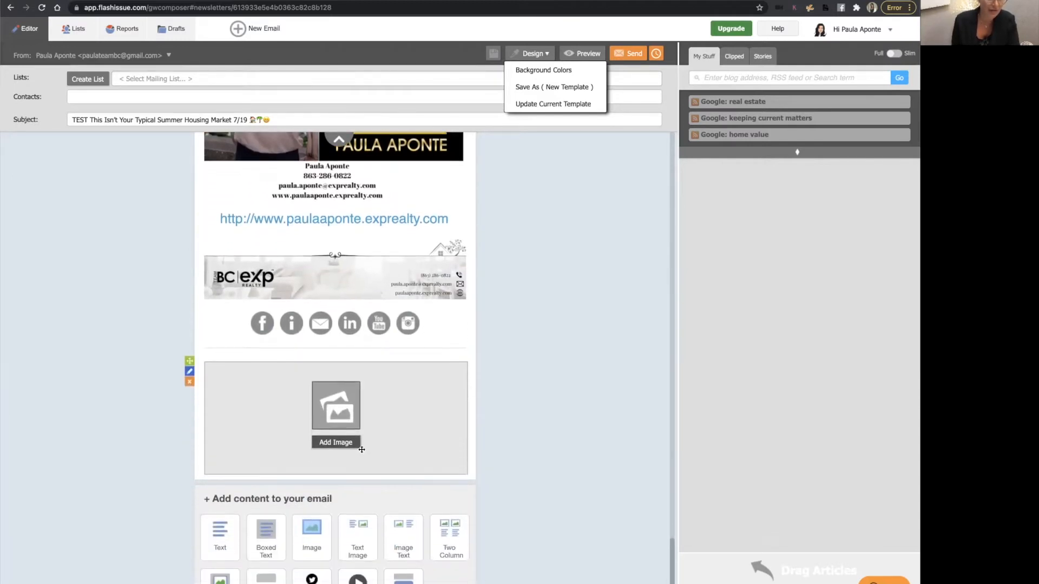
pyautogui.scroll(-1, 336, 450)
pyautogui.moveTo(337, 448); pyautogui.dragTo(333, 353)
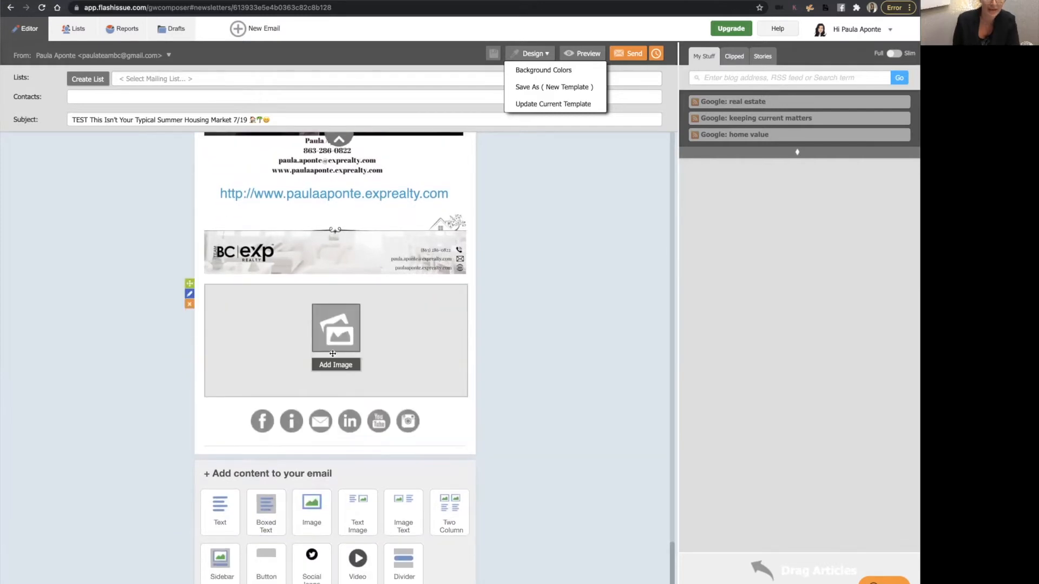
# Open the image upload for the new block and search web images for computer.
pyautogui.click(342, 369)
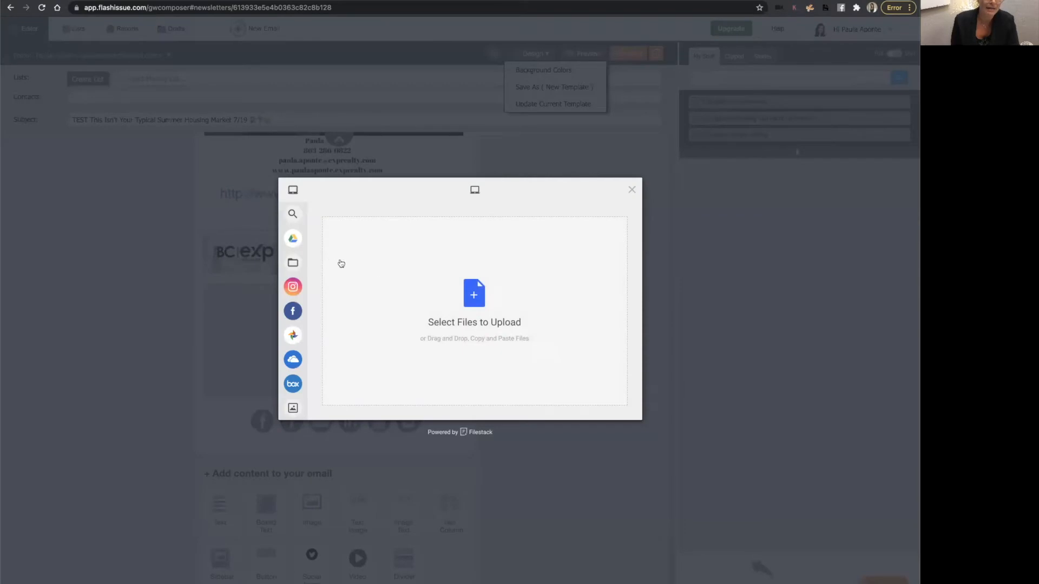
pyautogui.moveTo(313, 281)
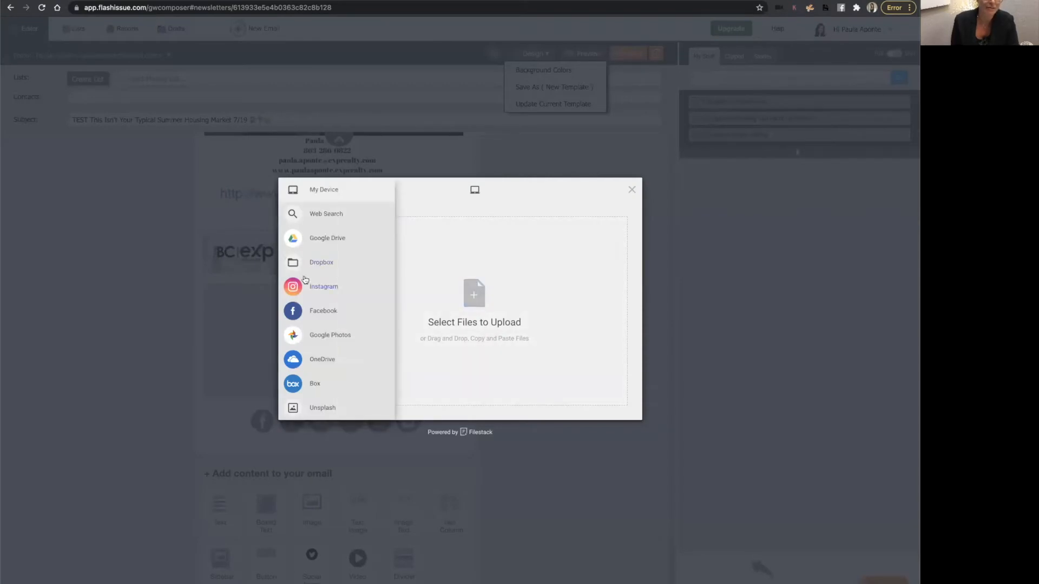
pyautogui.click(311, 213)
pyautogui.click(415, 313)
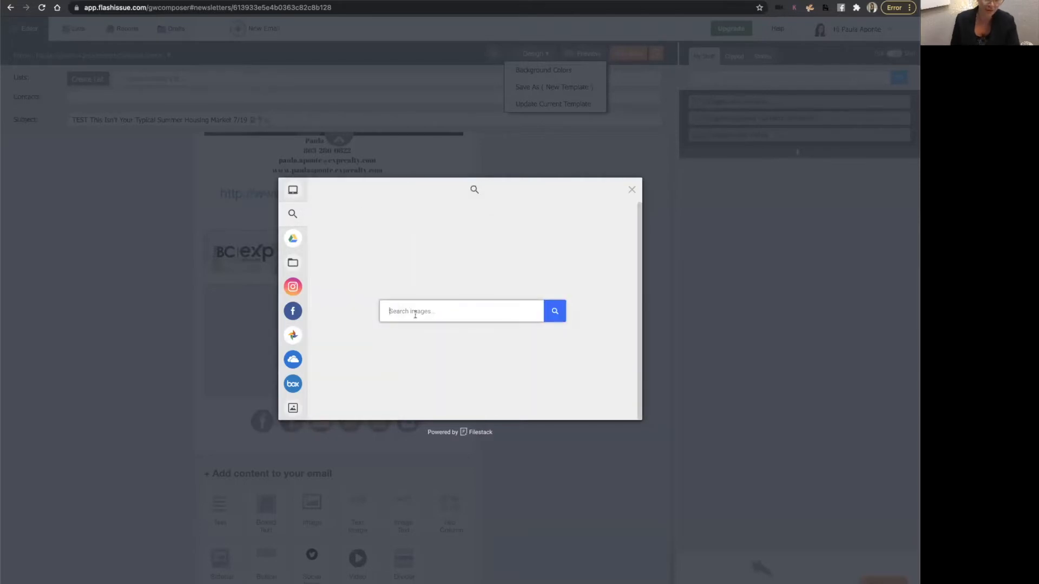
pyautogui.write('computer')
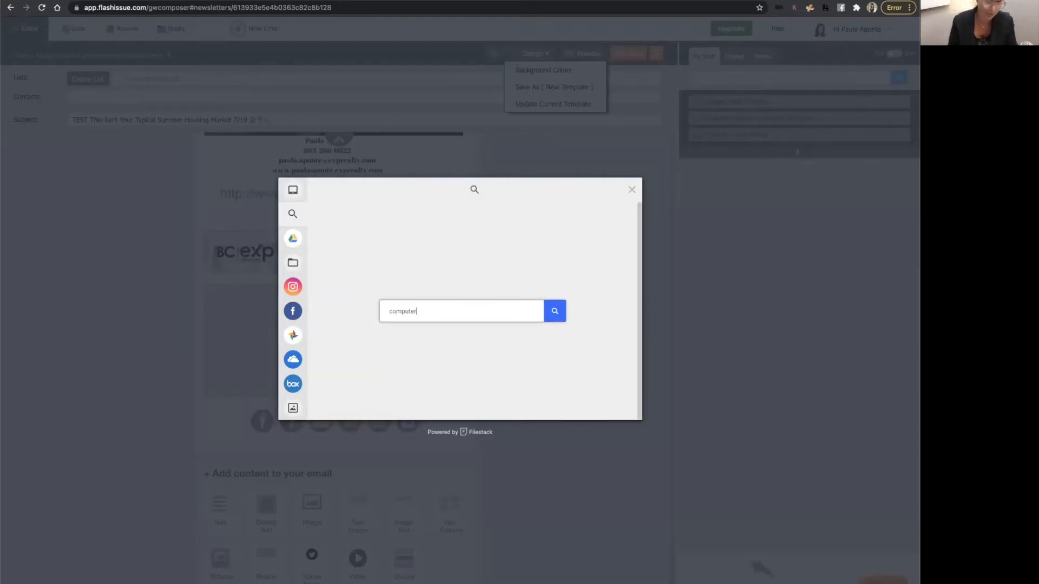
pyautogui.press('Return')
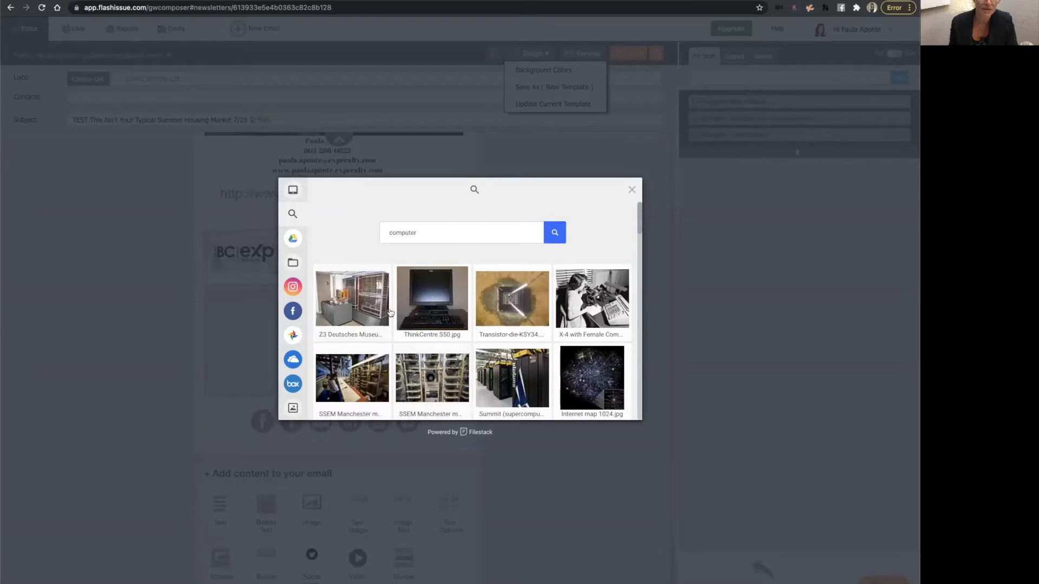
# Choose the X-4 with Female Computer image from the results and upload it into the block.
pyautogui.scroll(-3, 472, 318)
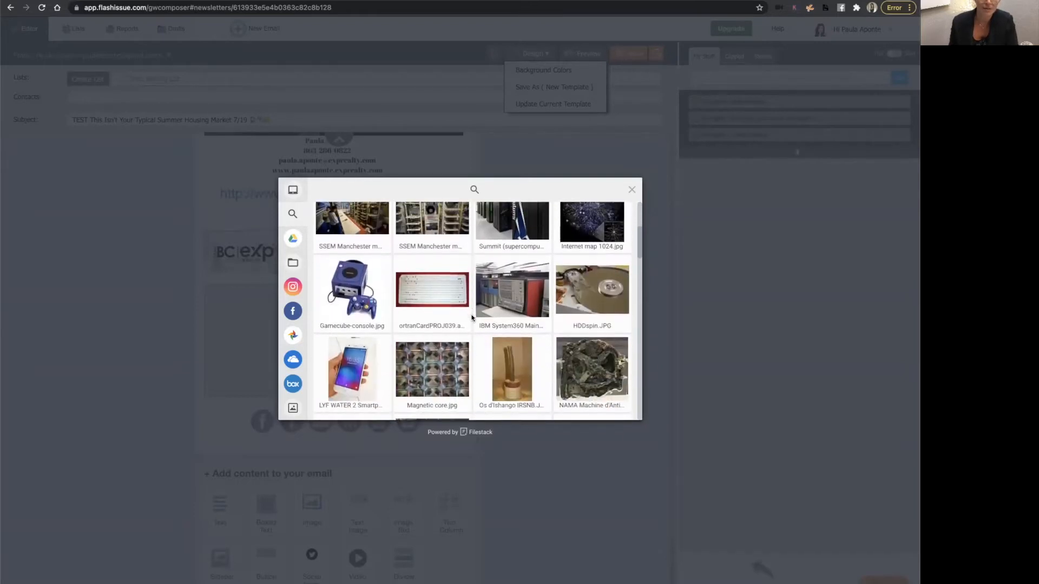
pyautogui.scroll(3, 472, 317)
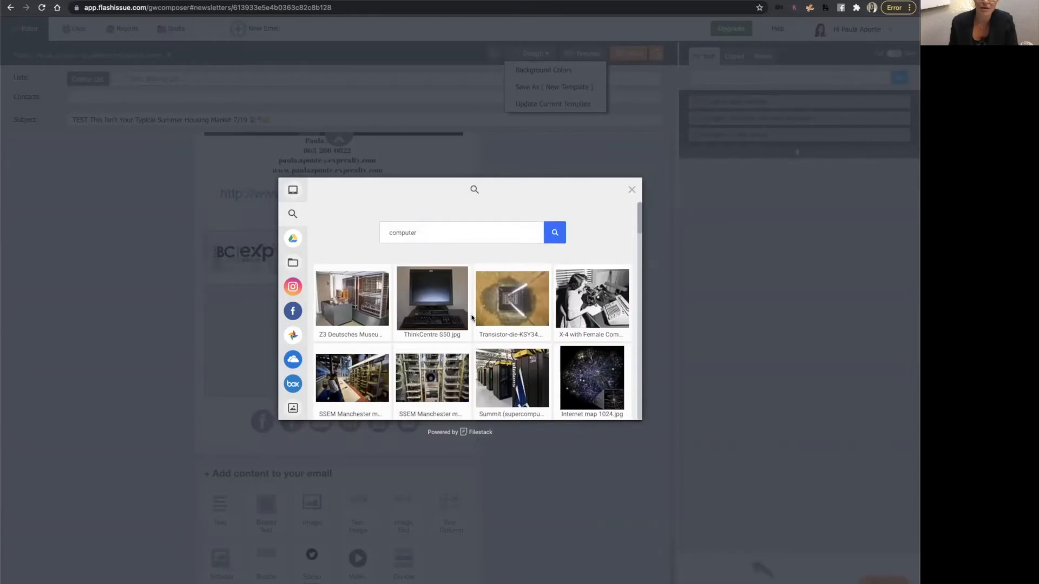
pyautogui.scroll(-1, 605, 304)
pyautogui.click(606, 295)
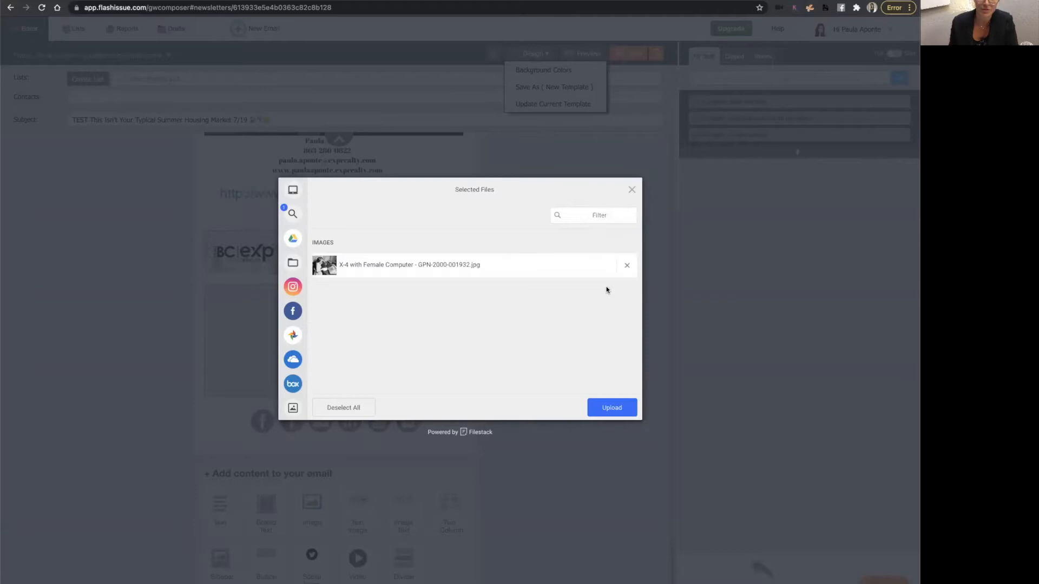
pyautogui.click(612, 413)
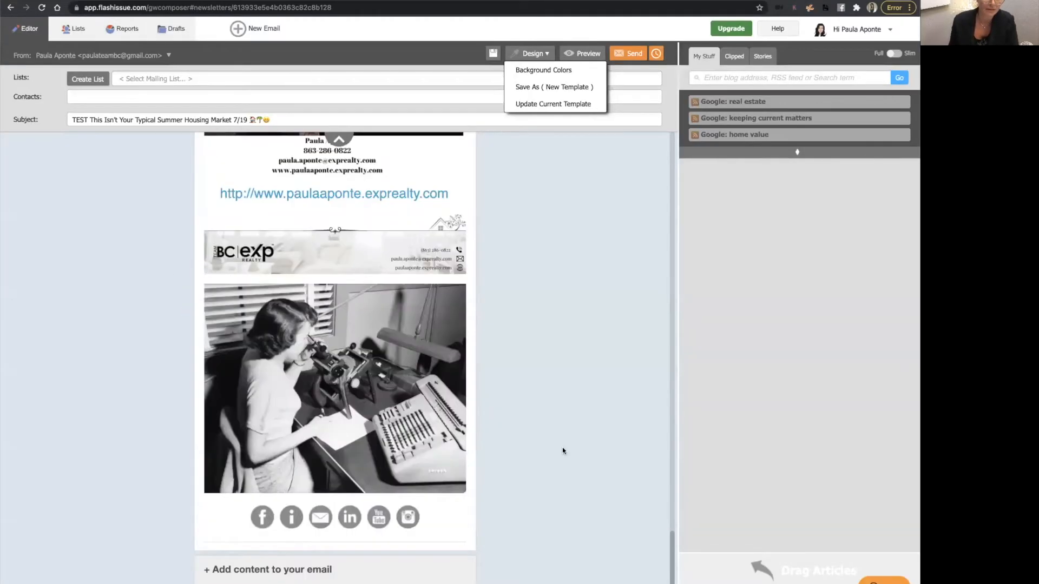
# Remove the uploaded image and delete the empty image block.
pyautogui.scroll(-1, 563, 450)
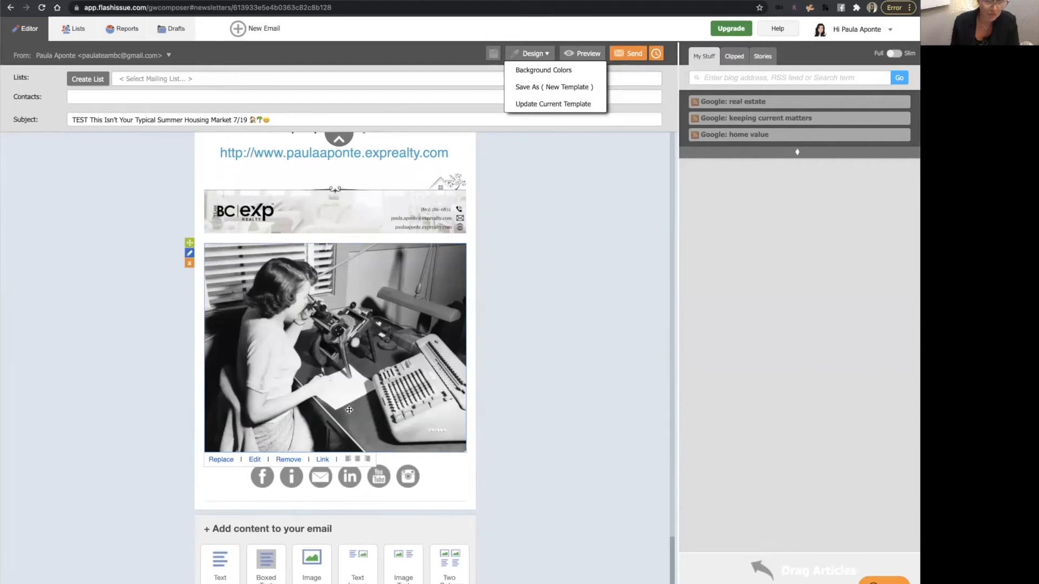
pyautogui.click(286, 459)
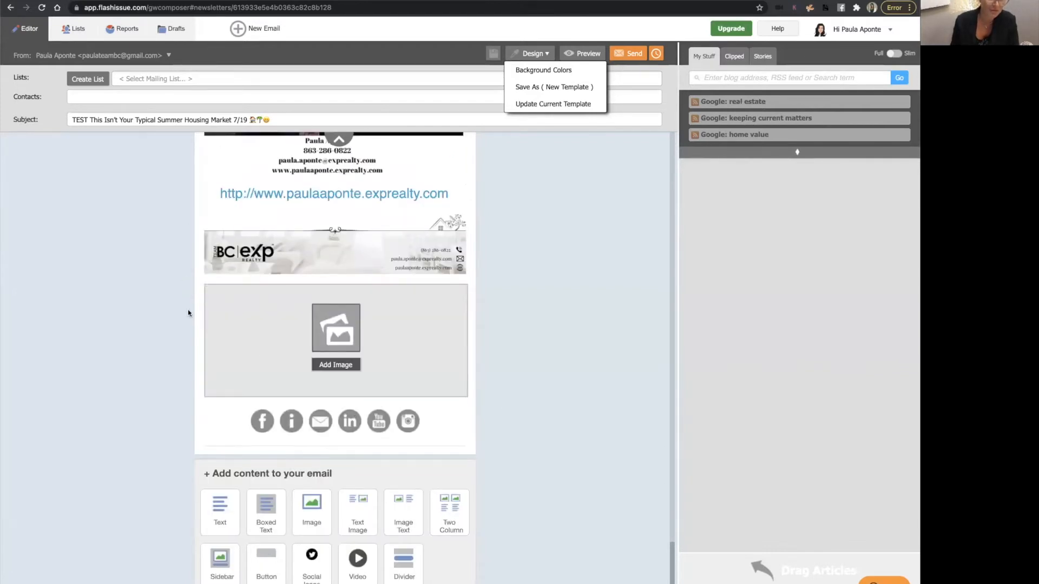
pyautogui.moveTo(197, 306)
pyautogui.click(189, 305)
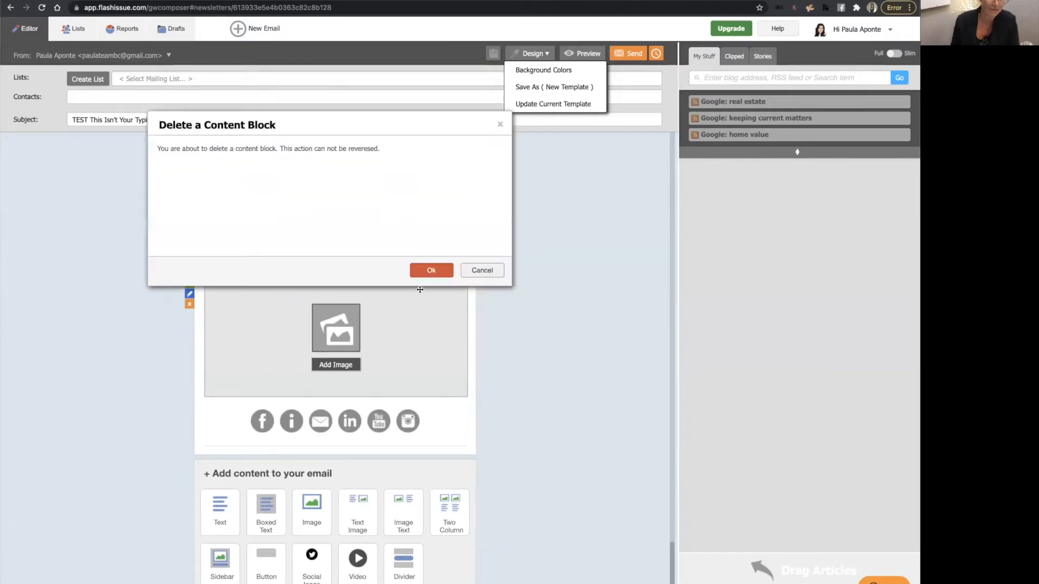
pyautogui.click(432, 271)
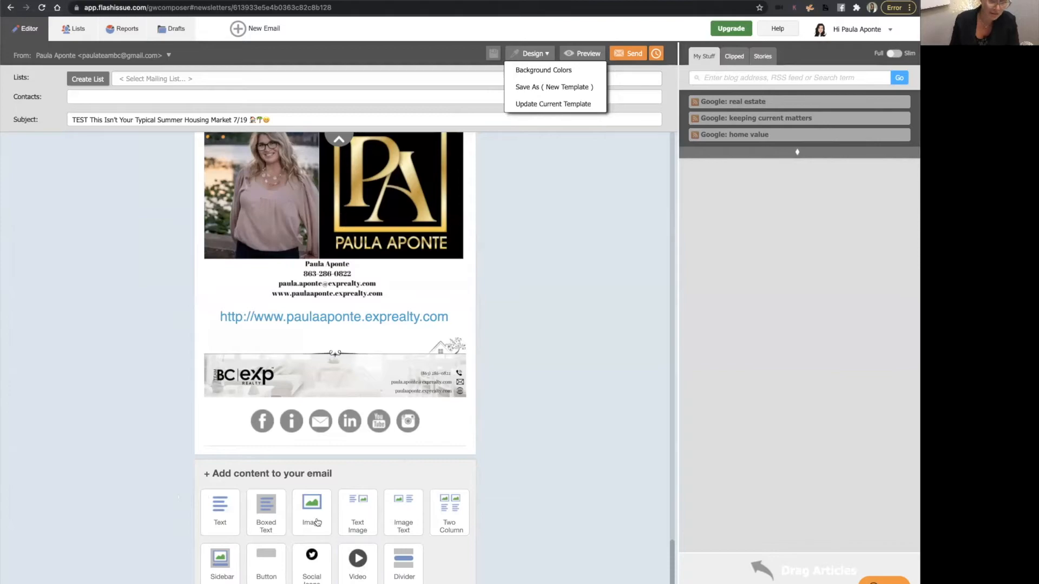
# Open the client testimonial video's settings to review its URL and title, then close them.
pyautogui.scroll(5, 304, 376)
pyautogui.scroll(20, 303, 376)
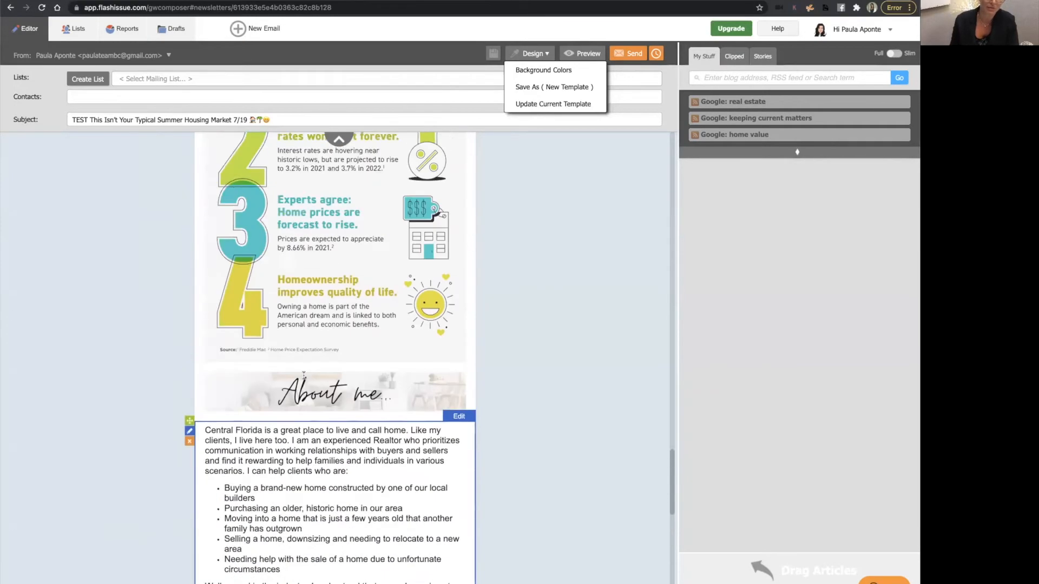
pyautogui.scroll(-5, 305, 378)
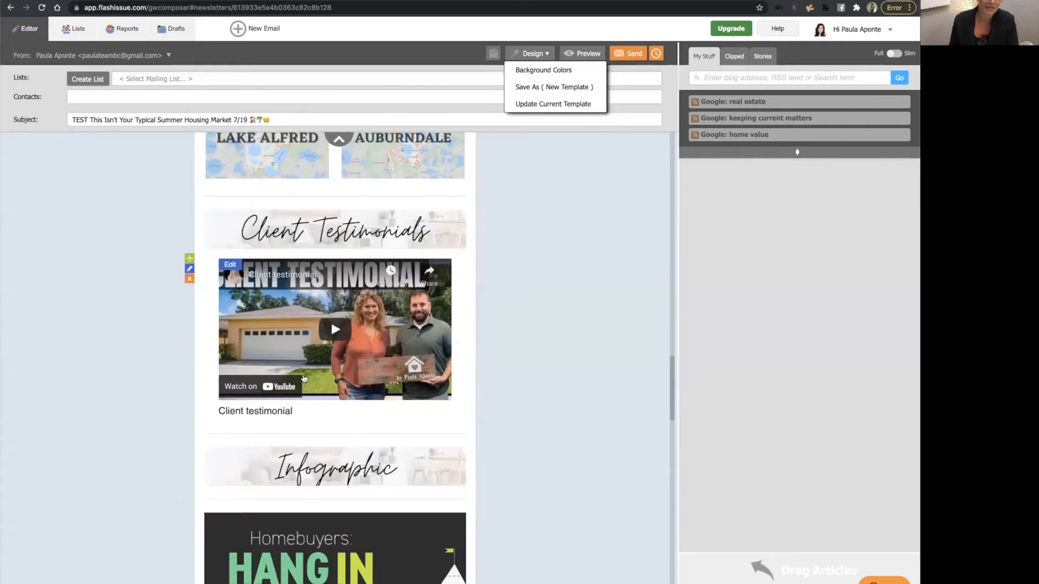
pyautogui.scroll(1, 311, 339)
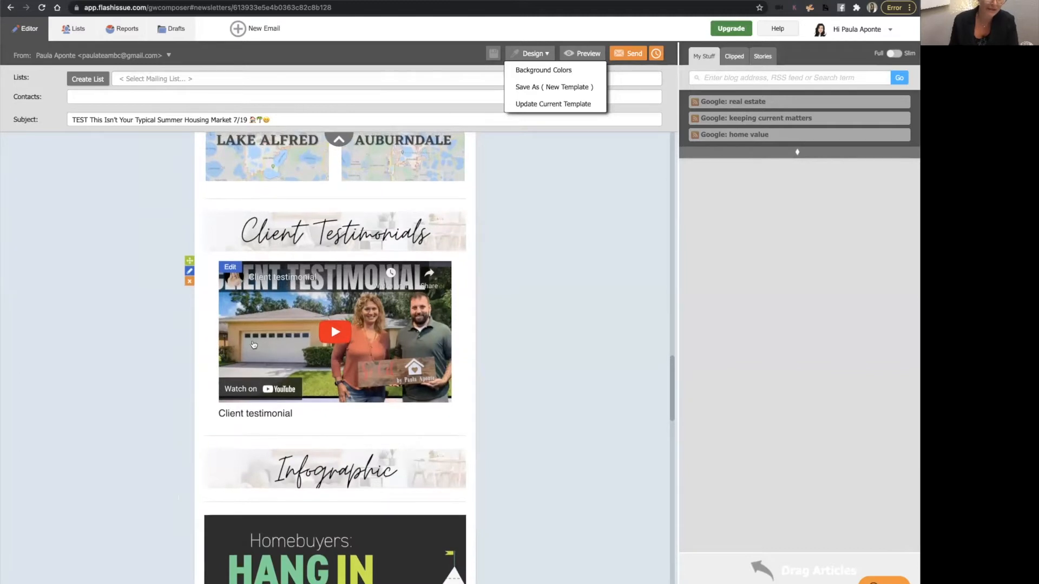
pyautogui.click(234, 268)
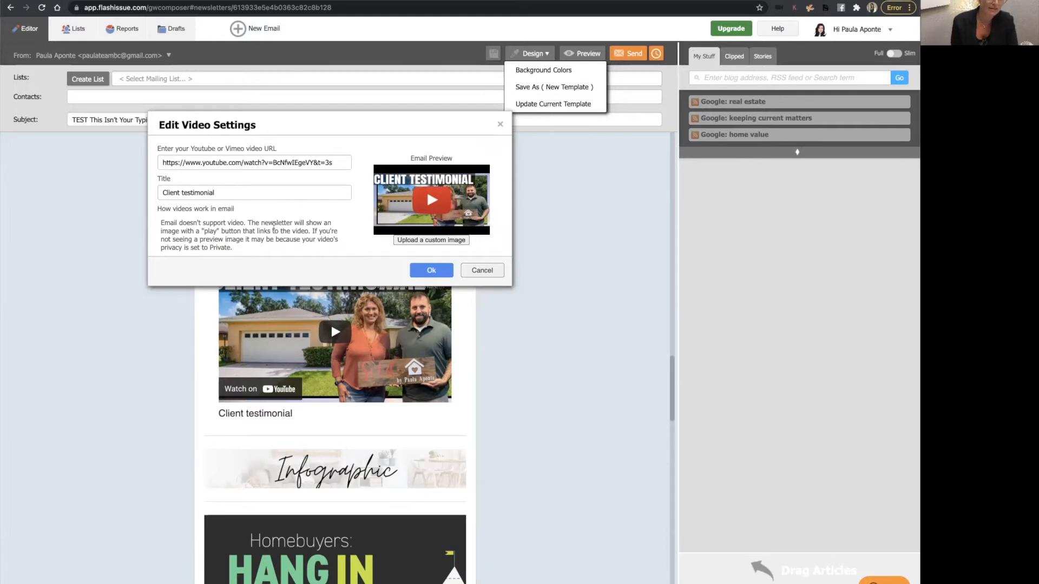
pyautogui.click(428, 270)
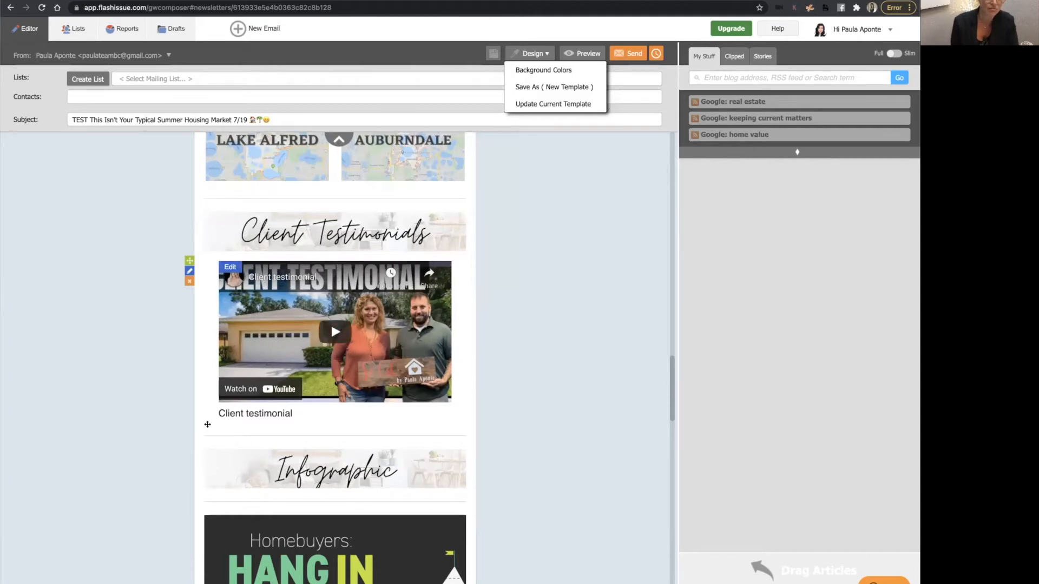
pyautogui.moveTo(302, 421); pyautogui.dragTo(260, 357)
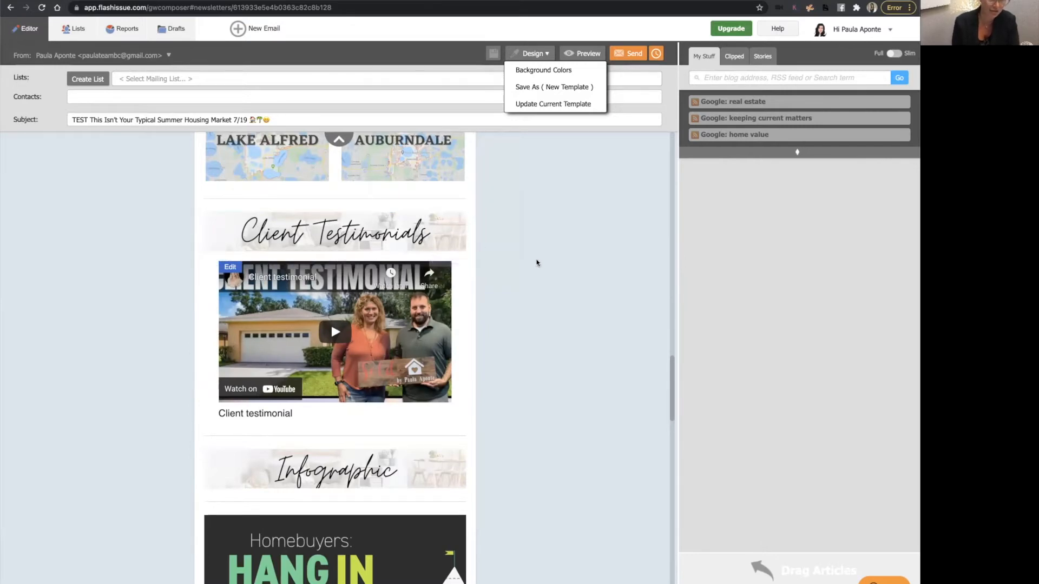
# Inspect the link on the 'How much is your home really worth?' image and close the dialog.
pyautogui.scroll(20, 537, 263)
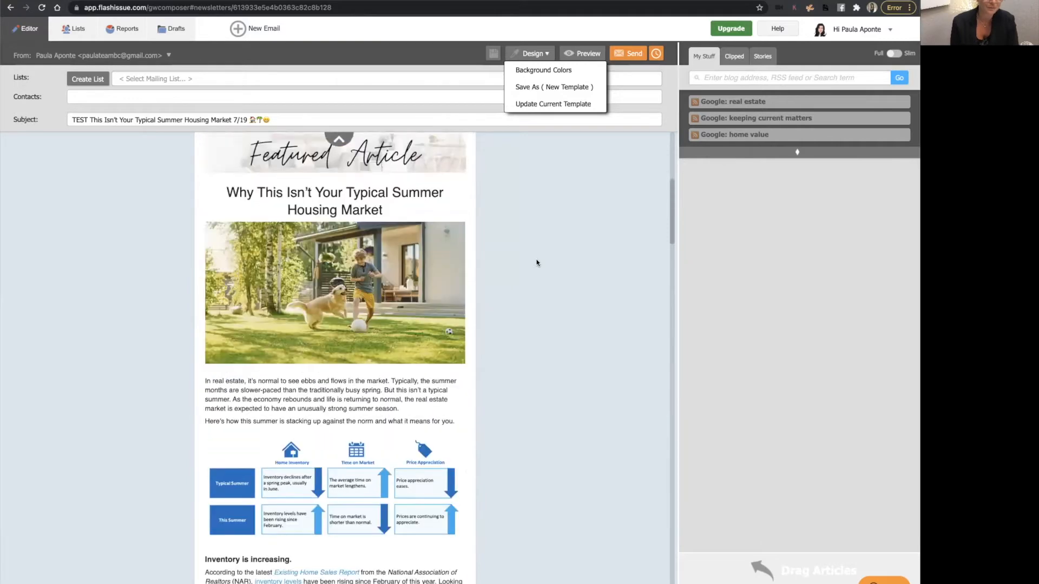
pyautogui.scroll(6, 537, 263)
pyautogui.scroll(-1, 529, 383)
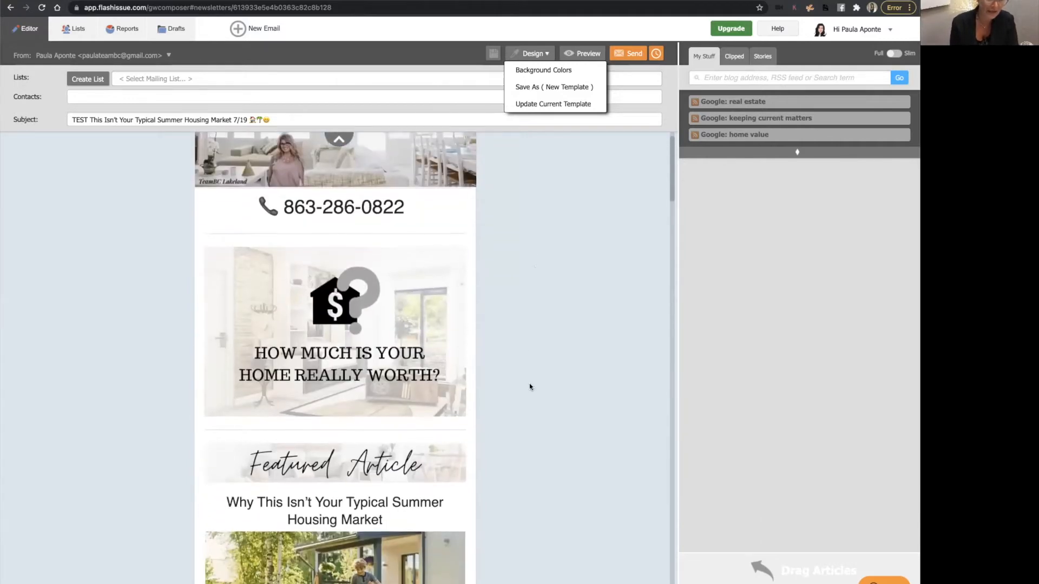
pyautogui.moveTo(281, 273)
pyautogui.scroll(-1, 294, 296)
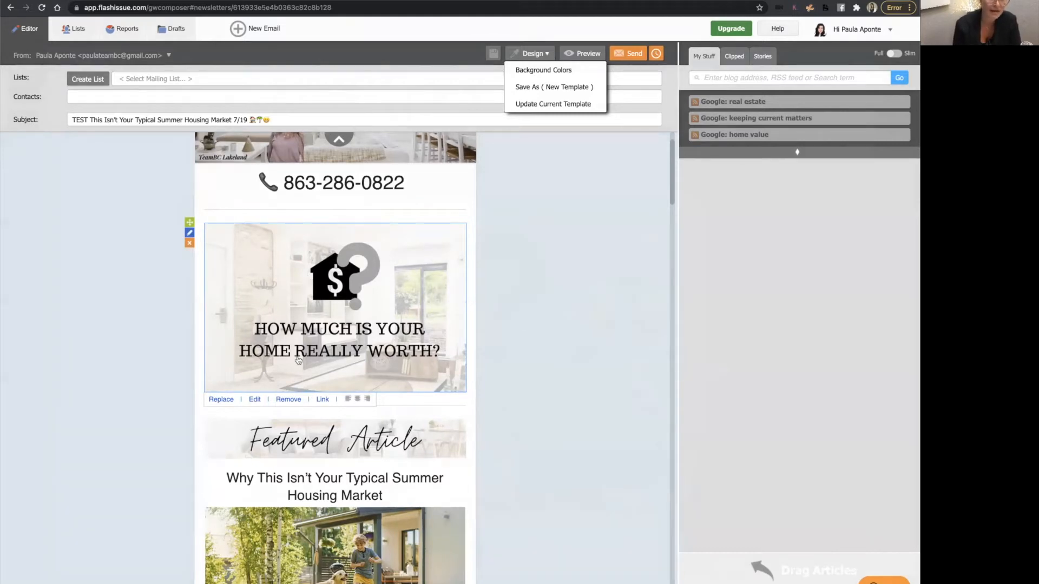
pyautogui.click(322, 401)
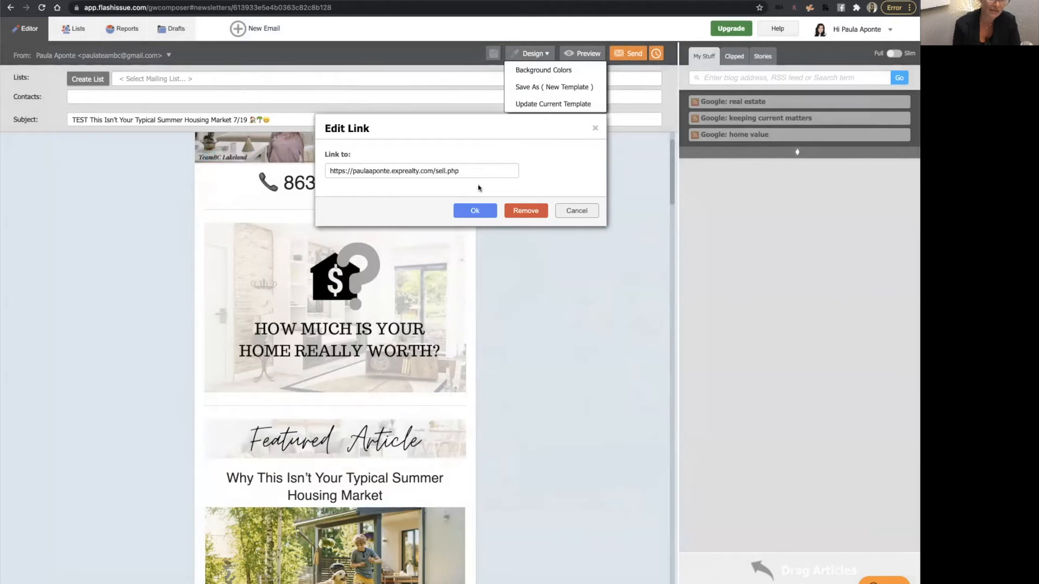
pyautogui.click(475, 210)
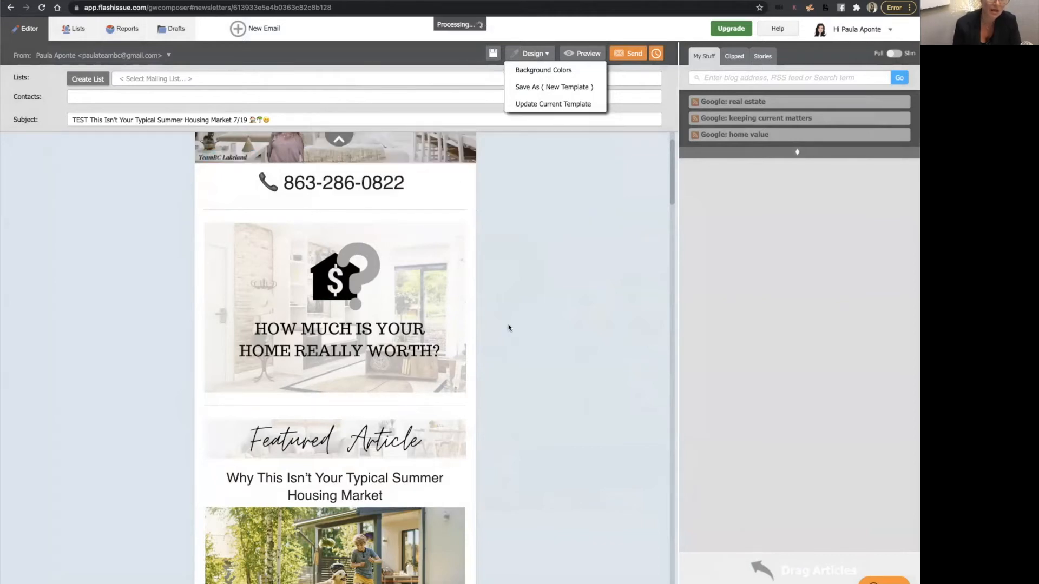
# Switch to the Keeping Current Matters blog posts tab.
pyautogui.scroll(-3, 373, 325)
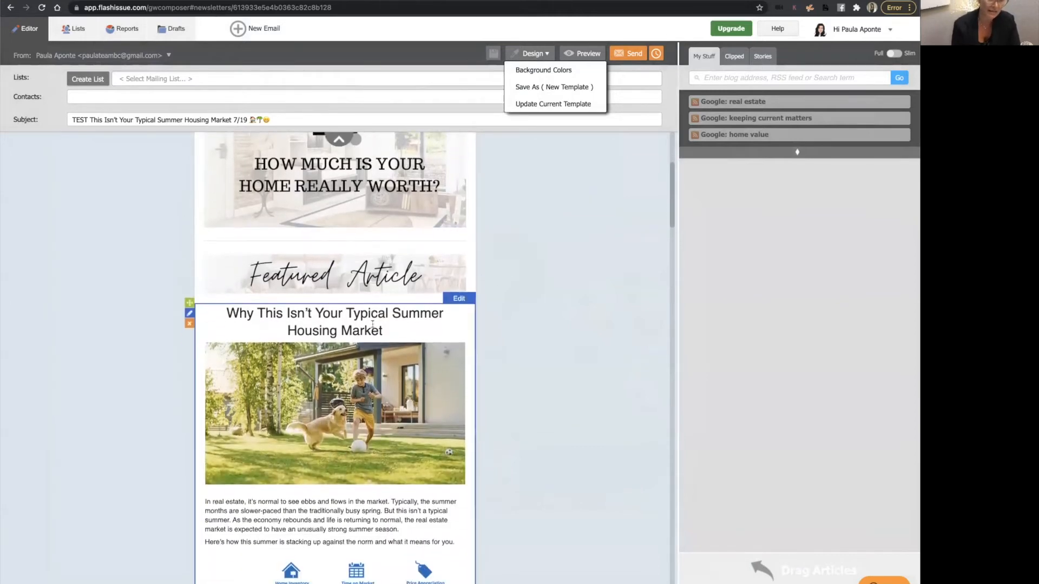
pyautogui.scroll(-2, 372, 325)
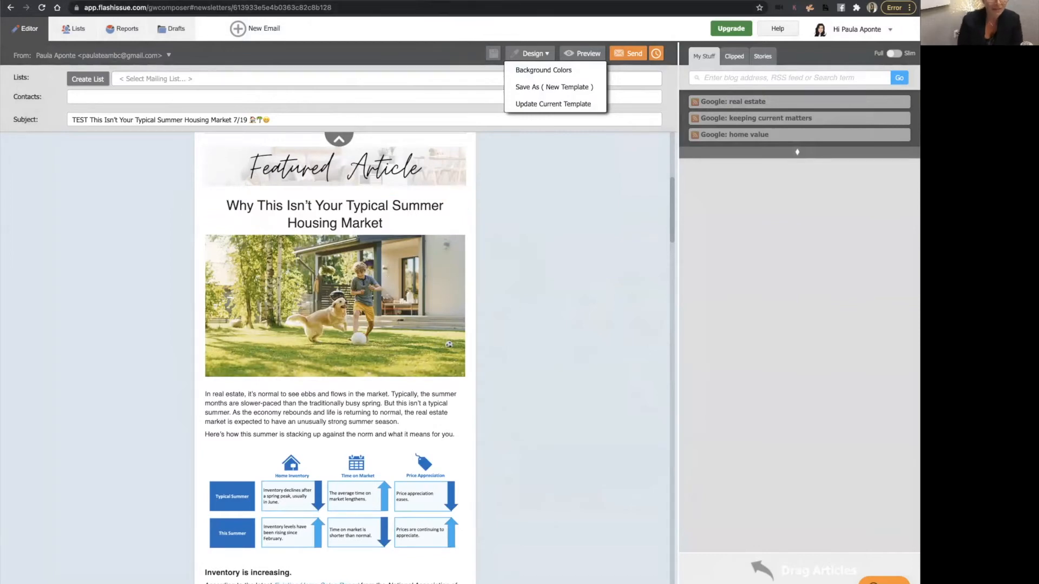
pyautogui.click(454, 1)
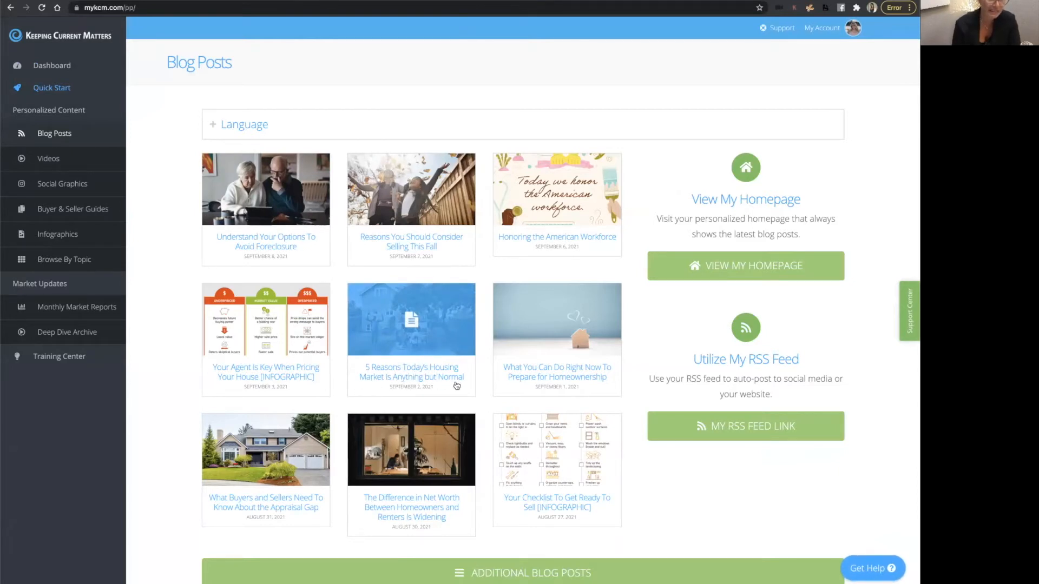
# Open the '5 Reasons Today's Housing Market Is Anything but Normal' blog post and copy the post.
pyautogui.click(418, 378)
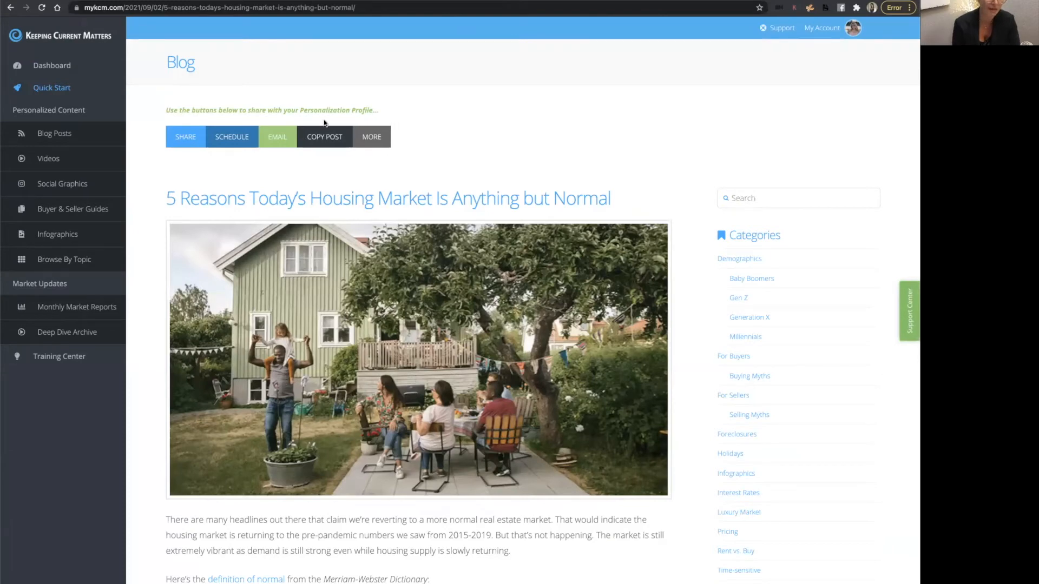
pyautogui.click(330, 143)
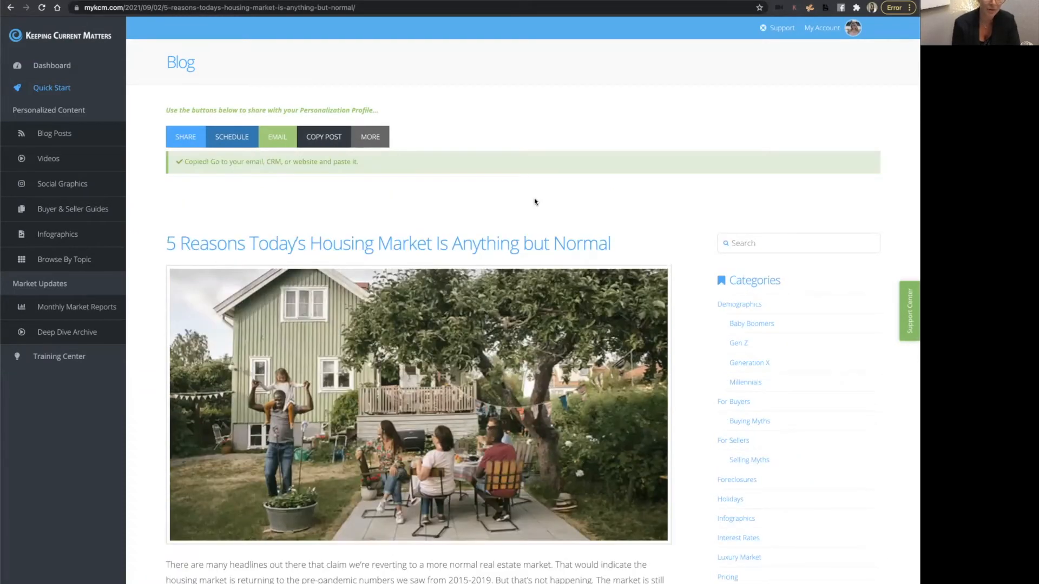
pyautogui.scroll(-6, 534, 201)
pyautogui.scroll(-20, 534, 201)
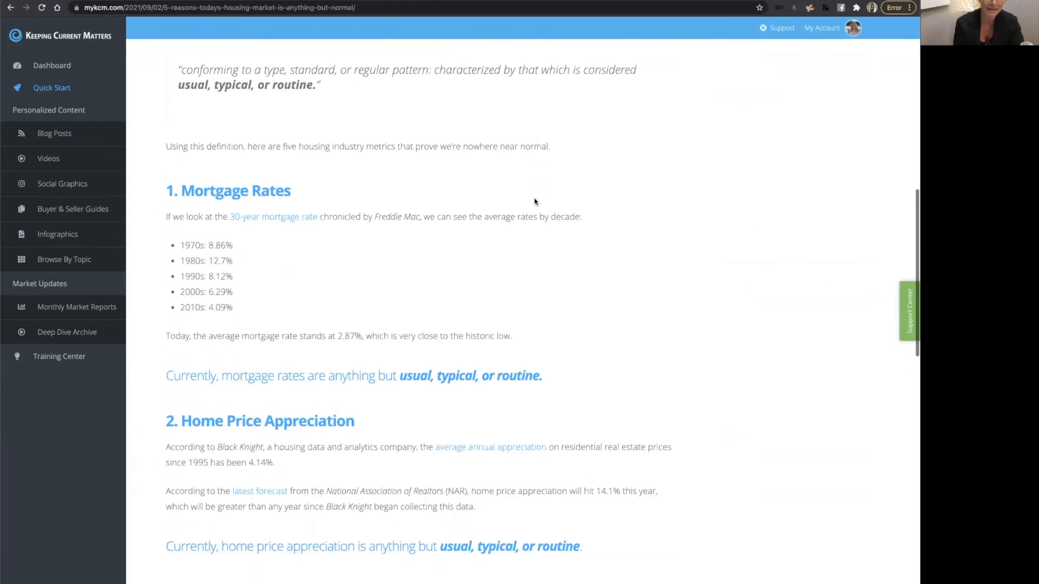
pyautogui.scroll(20, 535, 200)
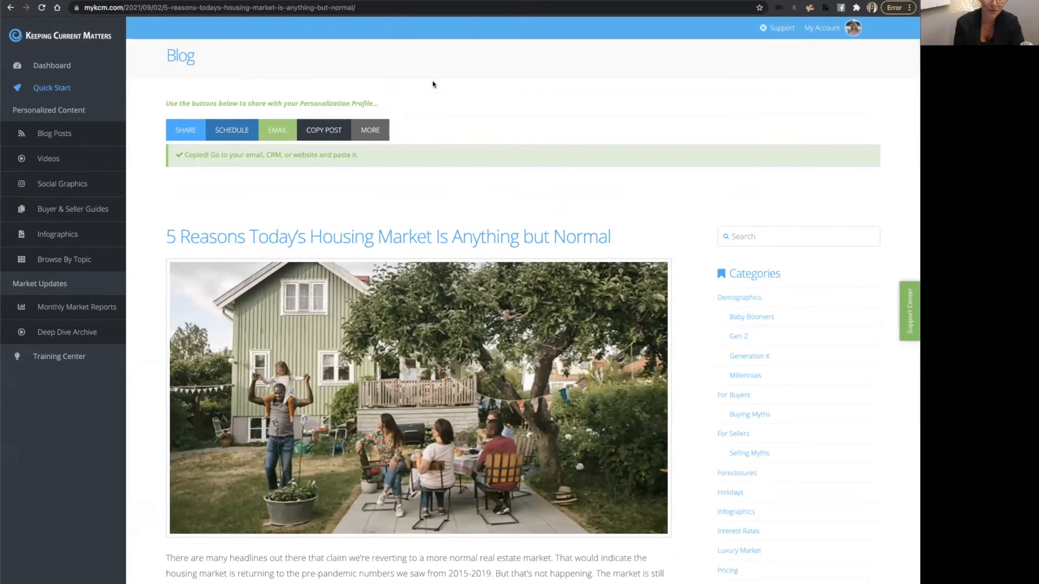
# In the newsletter, replace the featured article block's entire content with the copied blog post and close the editor.
pyautogui.hotkey('ctrl', 'Tab')
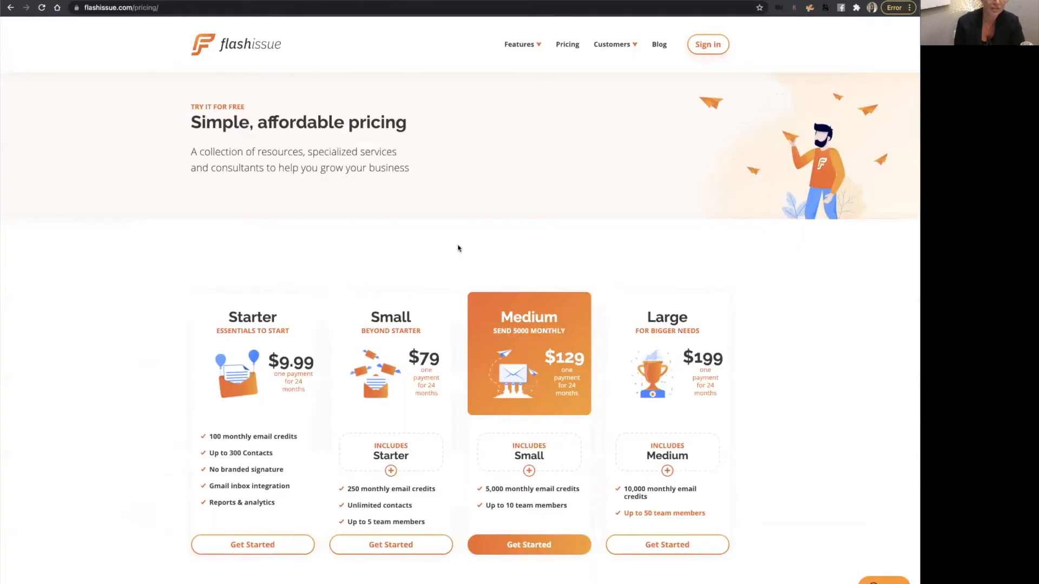
pyautogui.click(104, 0)
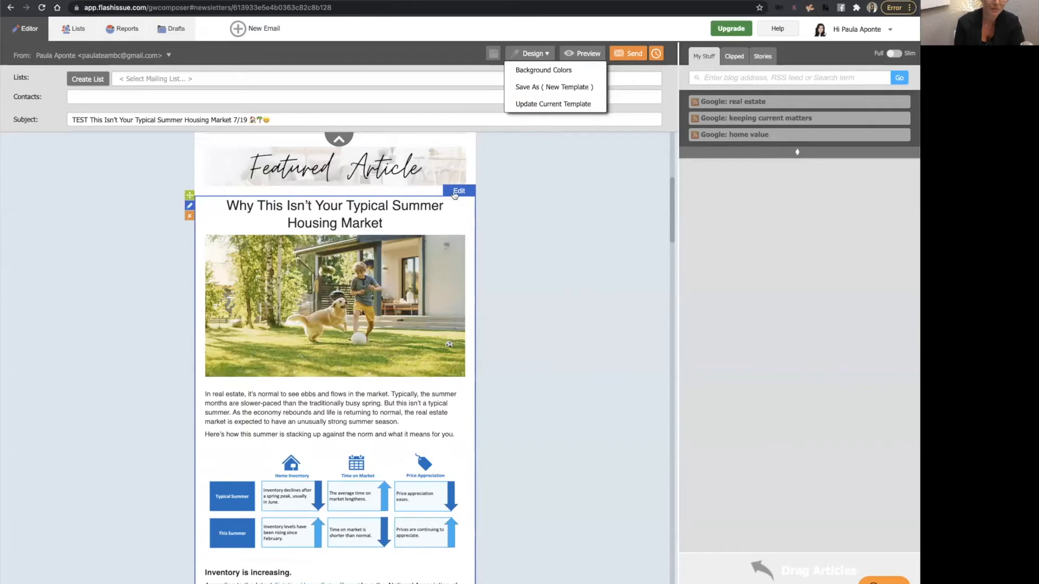
pyautogui.click(445, 214)
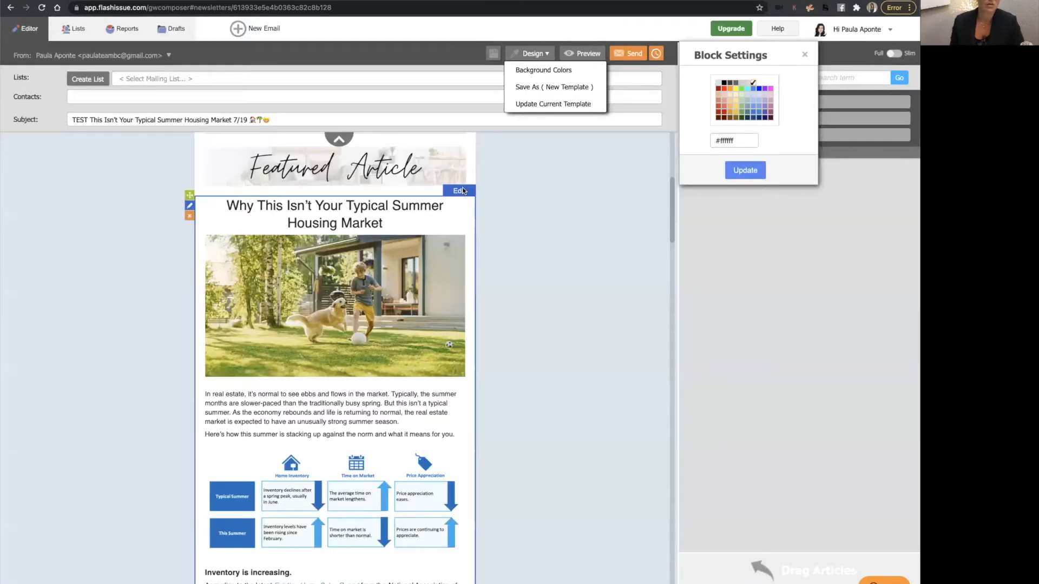
pyautogui.click(463, 191)
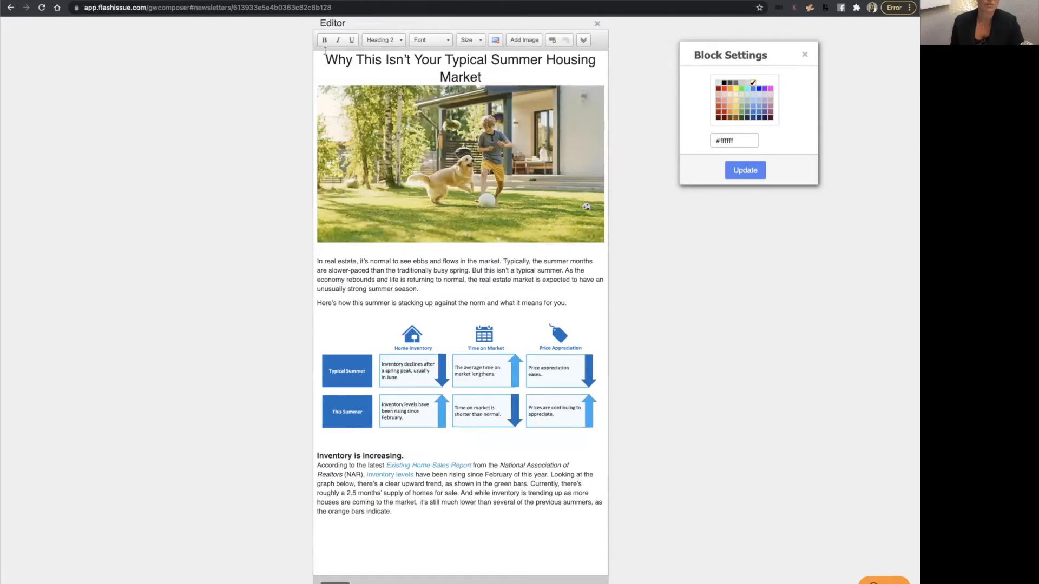
pyautogui.moveTo(323, 59); pyautogui.dragTo(532, 545)
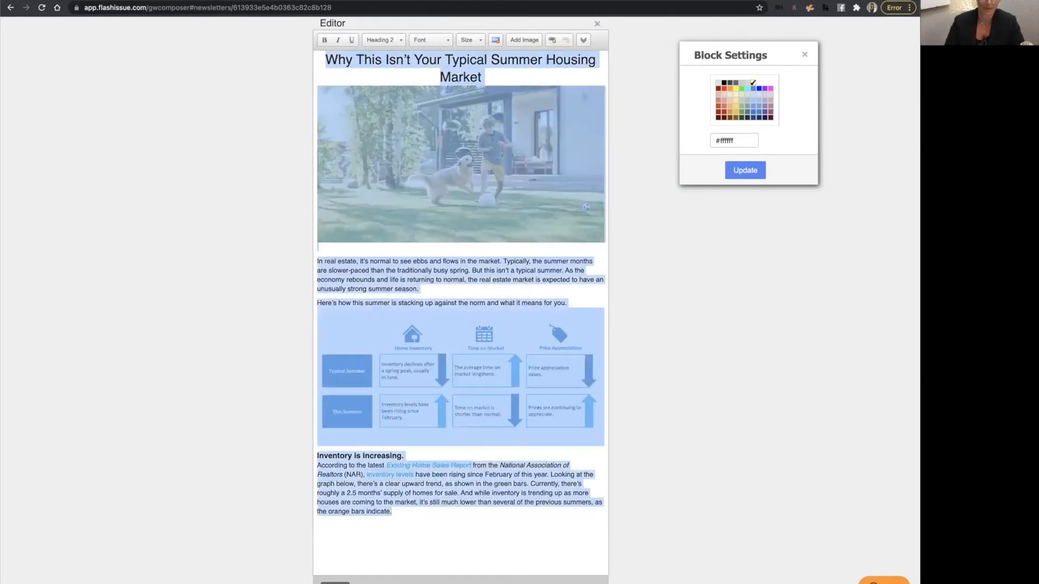
pyautogui.press('BackSpace')
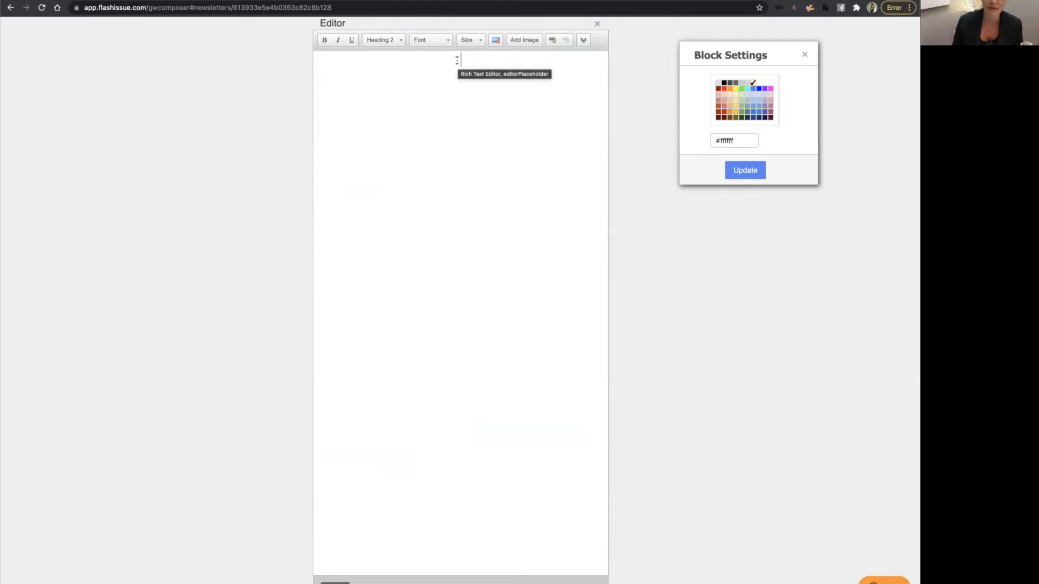
pyautogui.press('super+v')
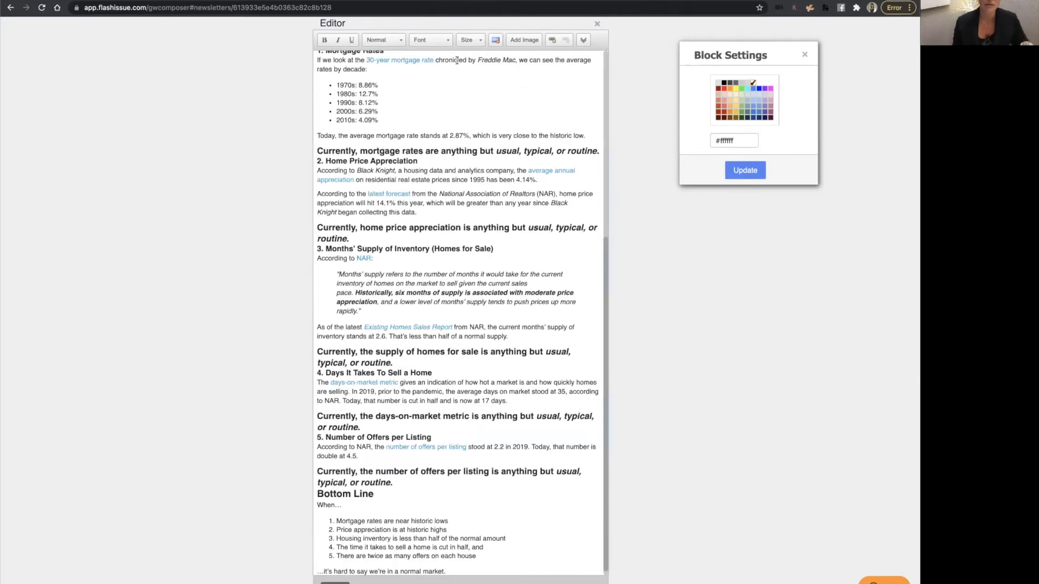
pyautogui.scroll(1, 467, 104)
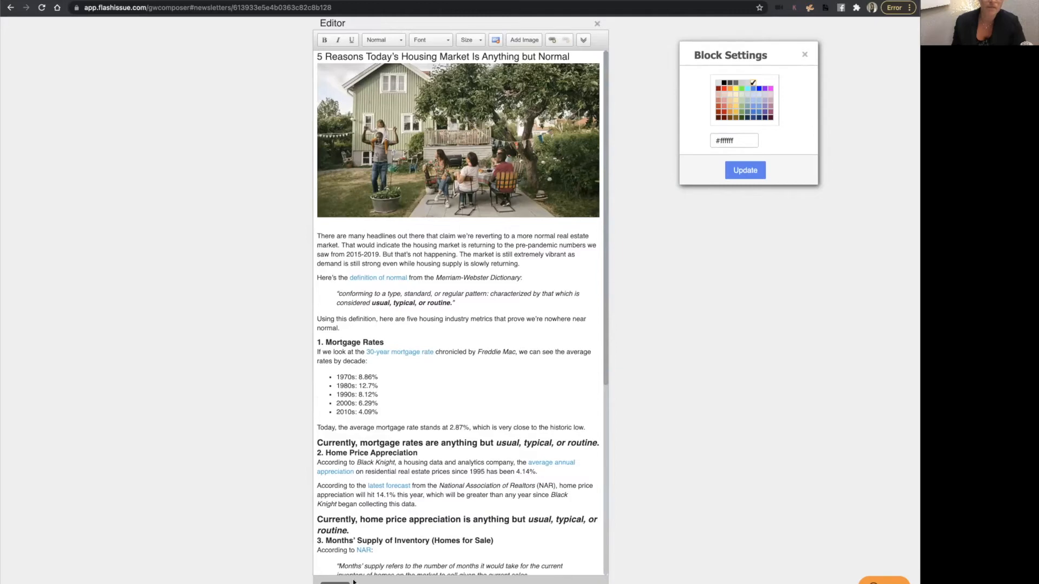
pyautogui.click(335, 583)
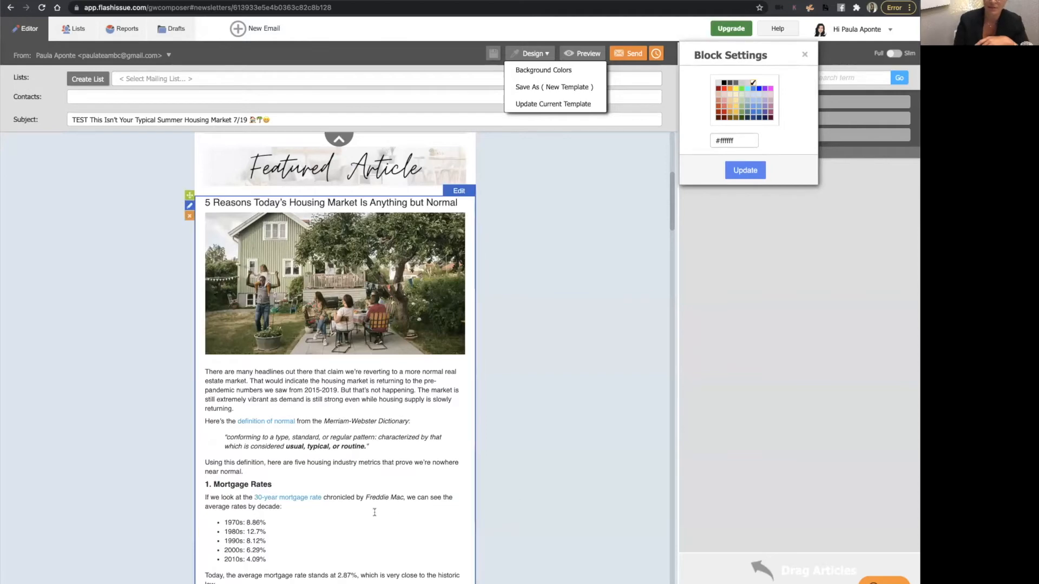
# Open the market report block for editing and link the Lakeland map image to the copied myre.io URL.
pyautogui.scroll(-15, 368, 514)
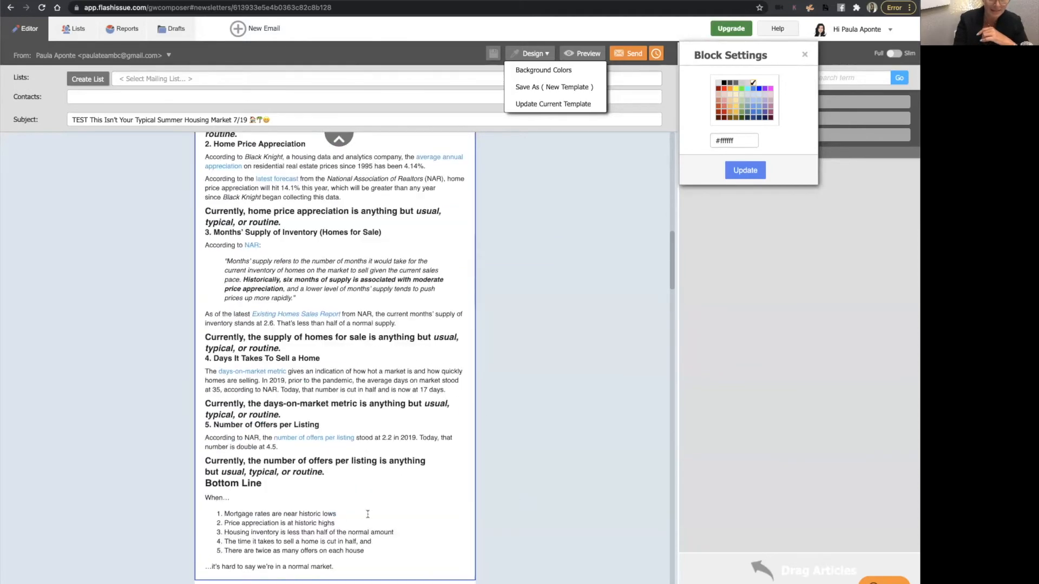
pyautogui.scroll(-4, 368, 518)
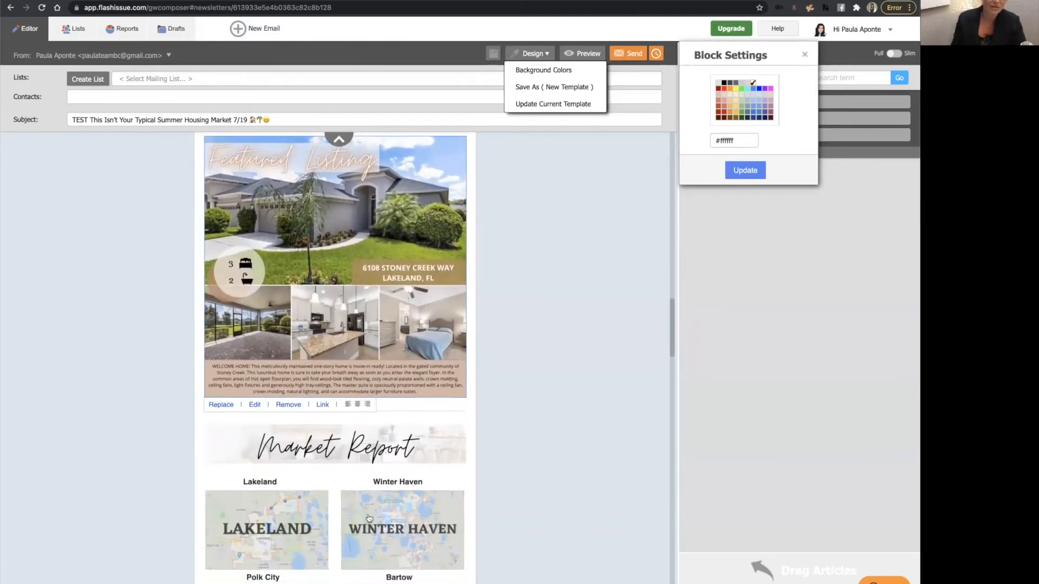
pyautogui.scroll(3, 369, 518)
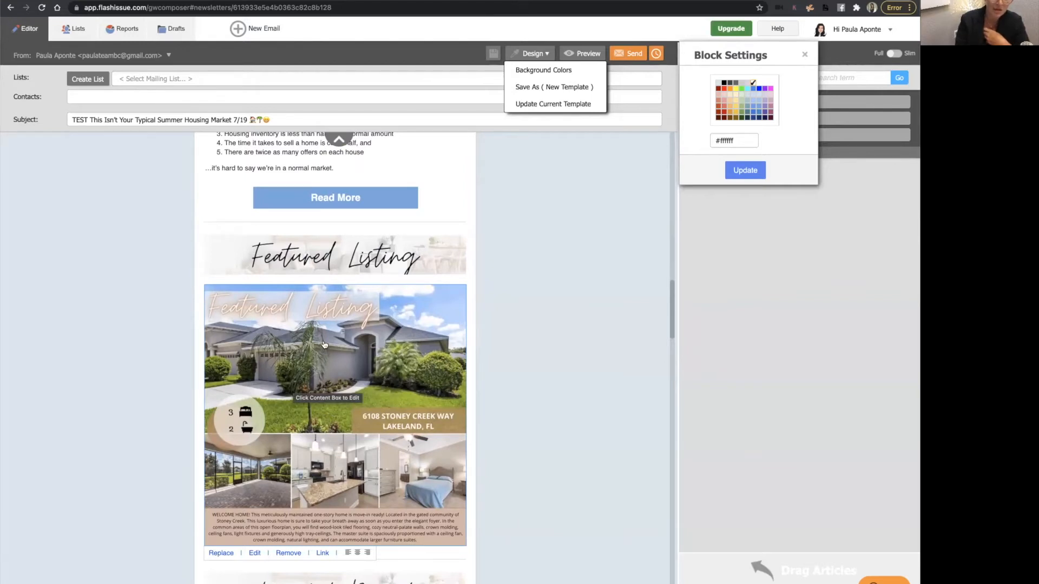
pyautogui.scroll(-5, 327, 388)
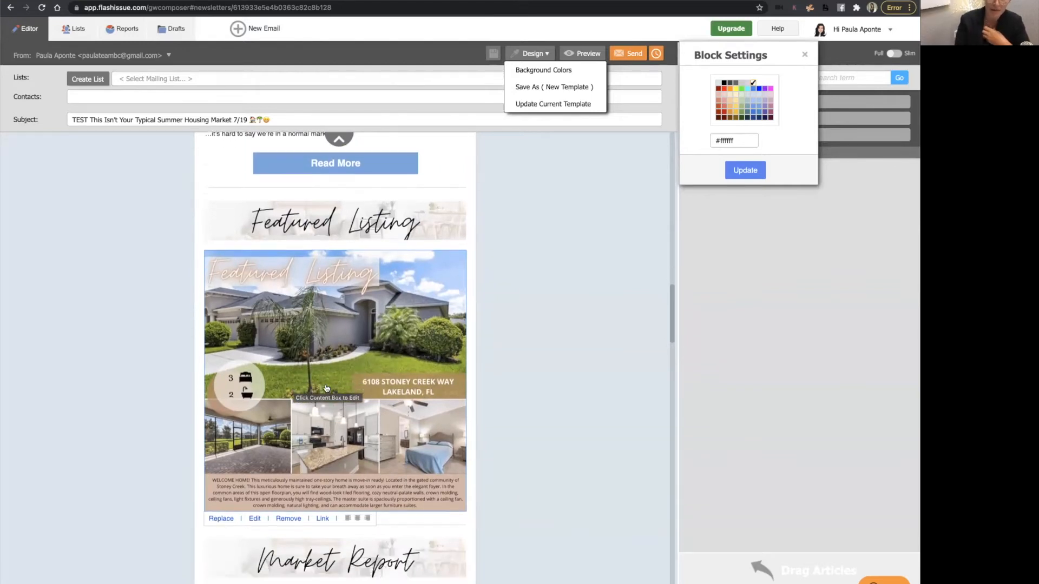
pyautogui.scroll(-4, 326, 388)
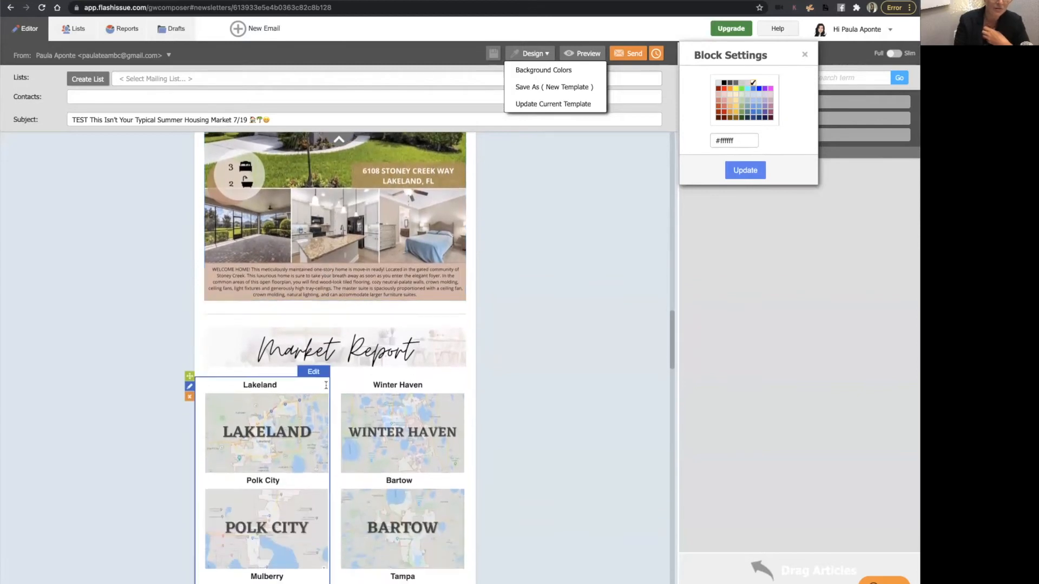
pyautogui.scroll(-2, 347, 287)
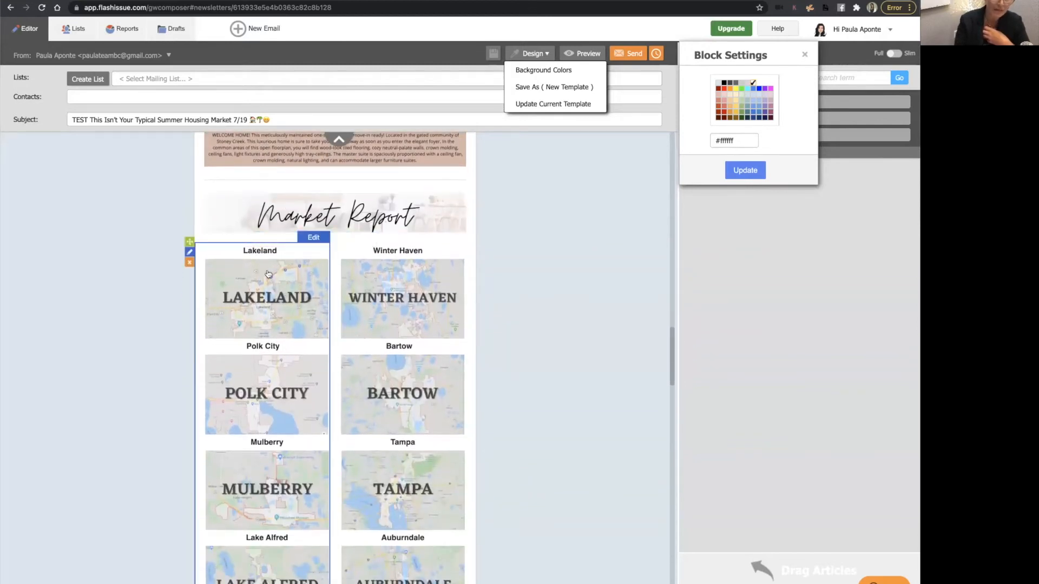
pyautogui.scroll(-2, 276, 238)
pyautogui.click(276, 239)
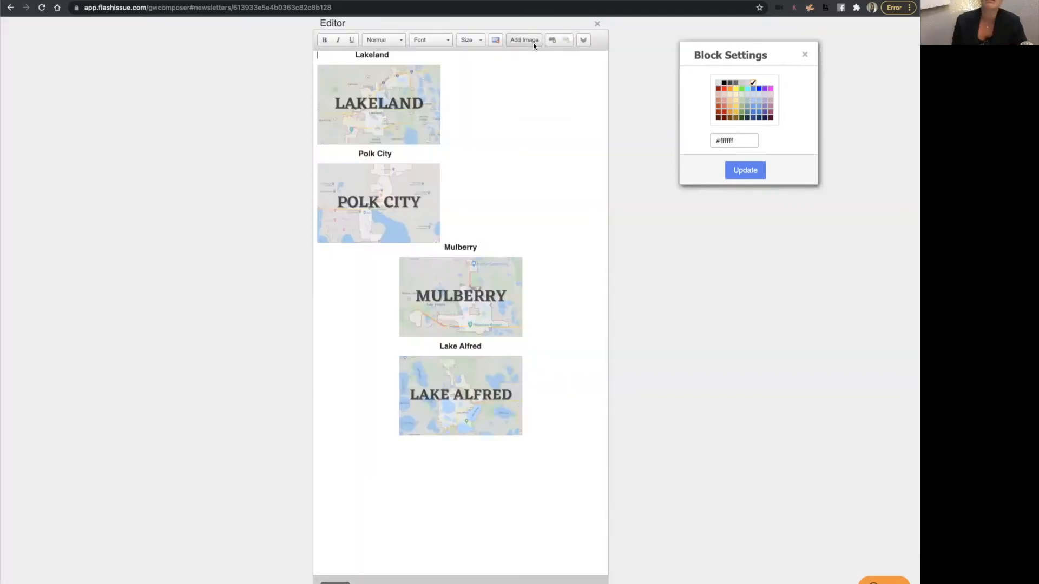
pyautogui.click(551, 40)
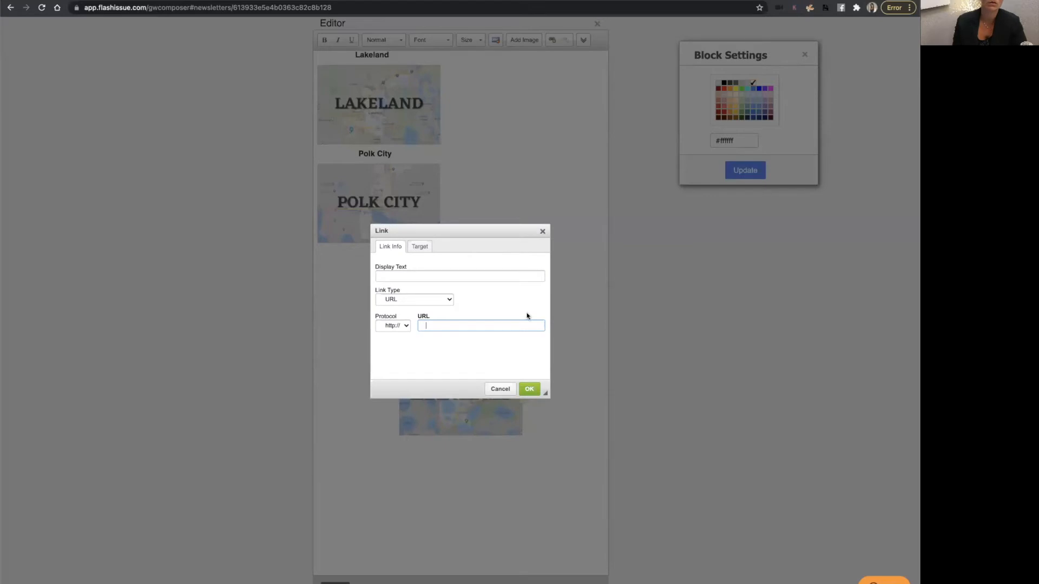
pyautogui.hotkey('ctrl', 'v')
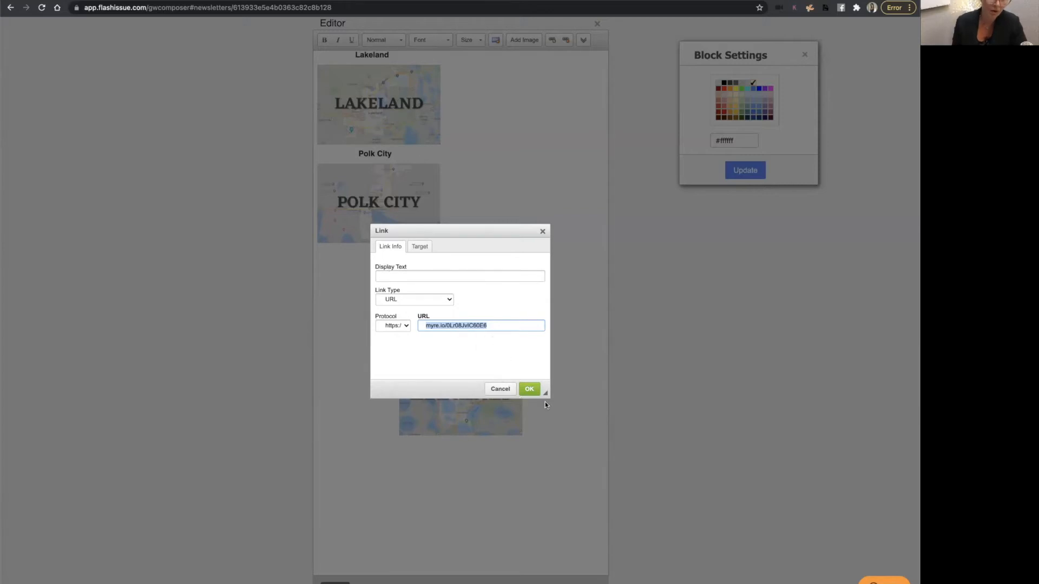
pyautogui.click(529, 389)
# Check the link on the Polk City map image, confirm it, and close the editor.
pyautogui.click(358, 176)
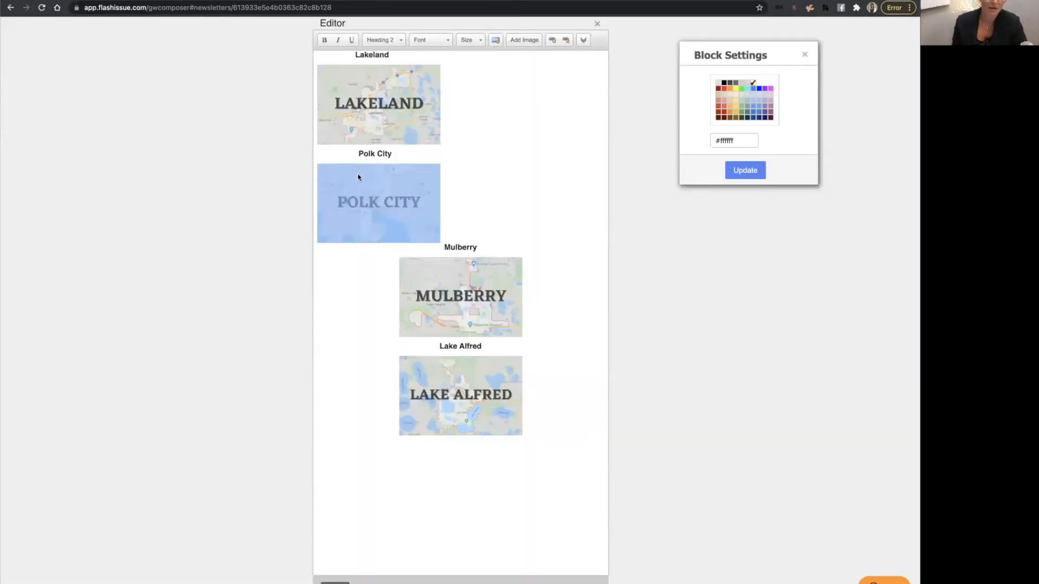
pyautogui.click(552, 40)
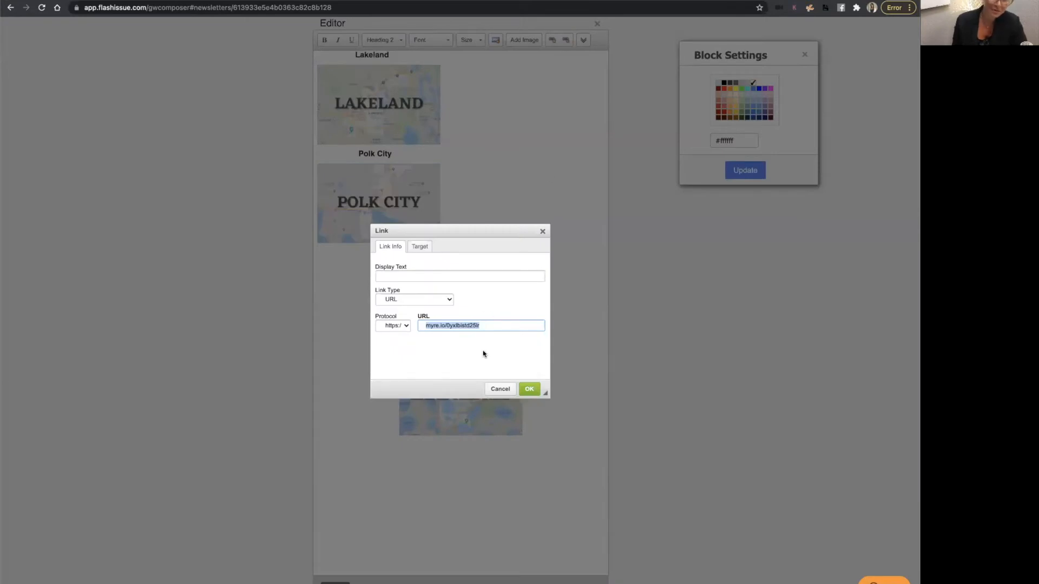
pyautogui.click(528, 388)
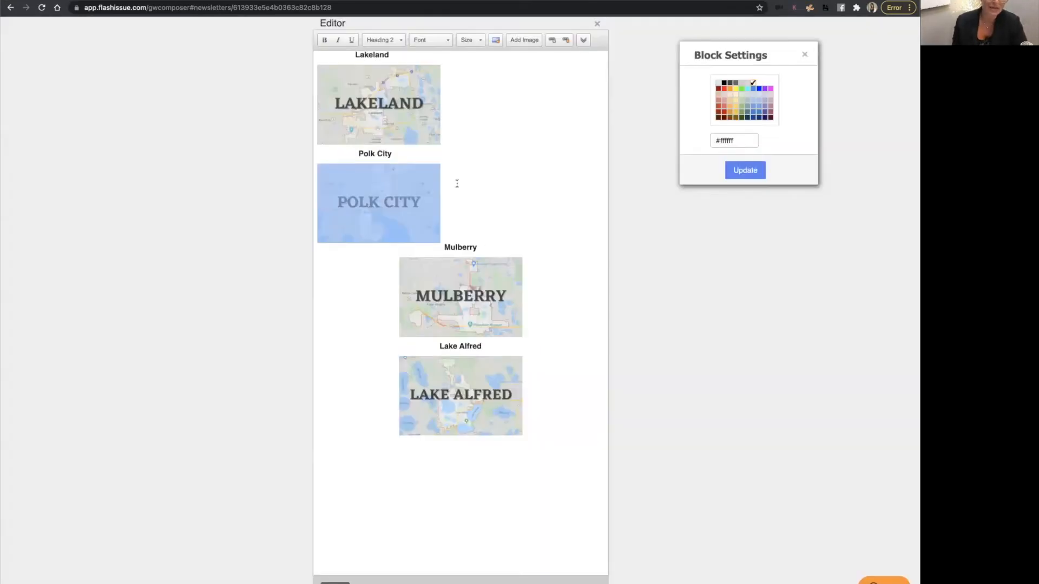
pyautogui.click(503, 181)
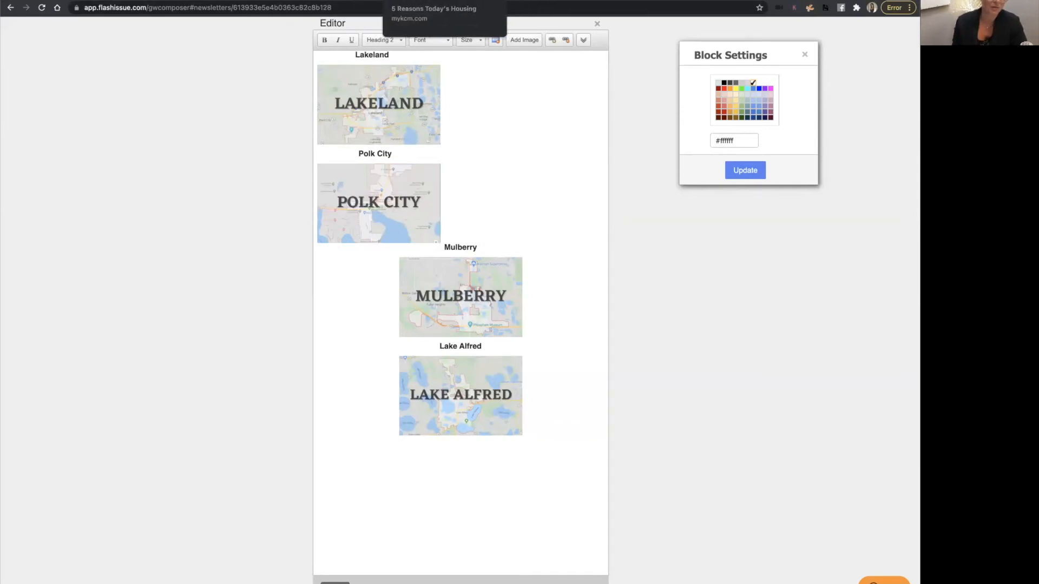
pyautogui.click(505, 95)
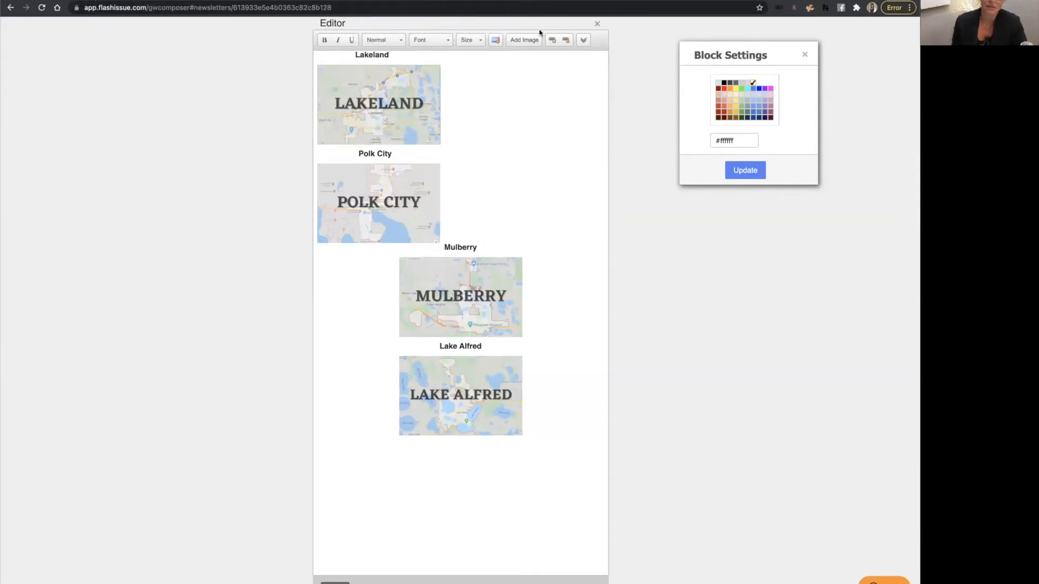
pyautogui.click(597, 24)
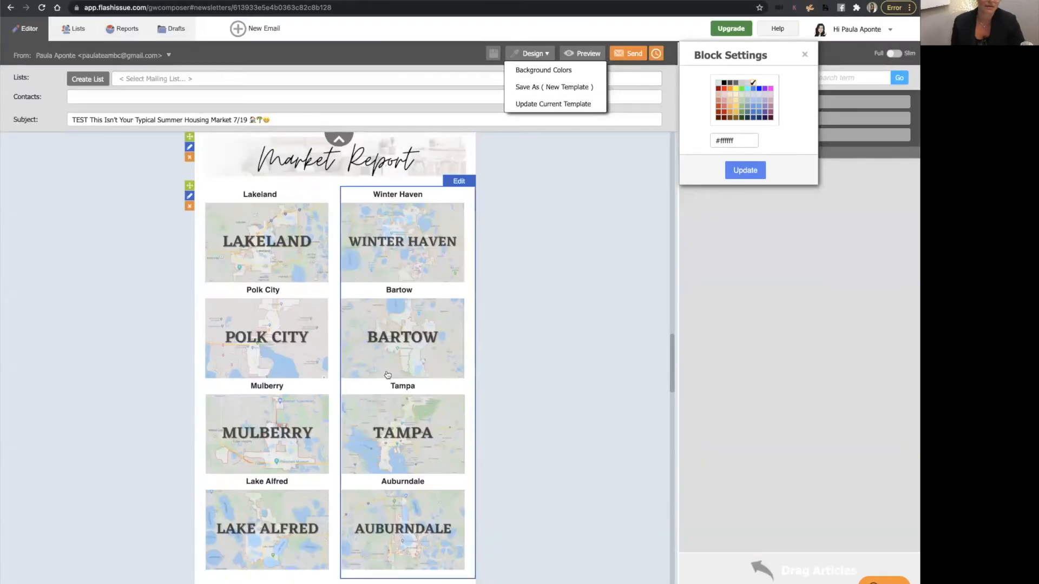
# Scroll through the client testimonial and infographic sections of the newsletter to review them.
pyautogui.scroll(-10, 311, 398)
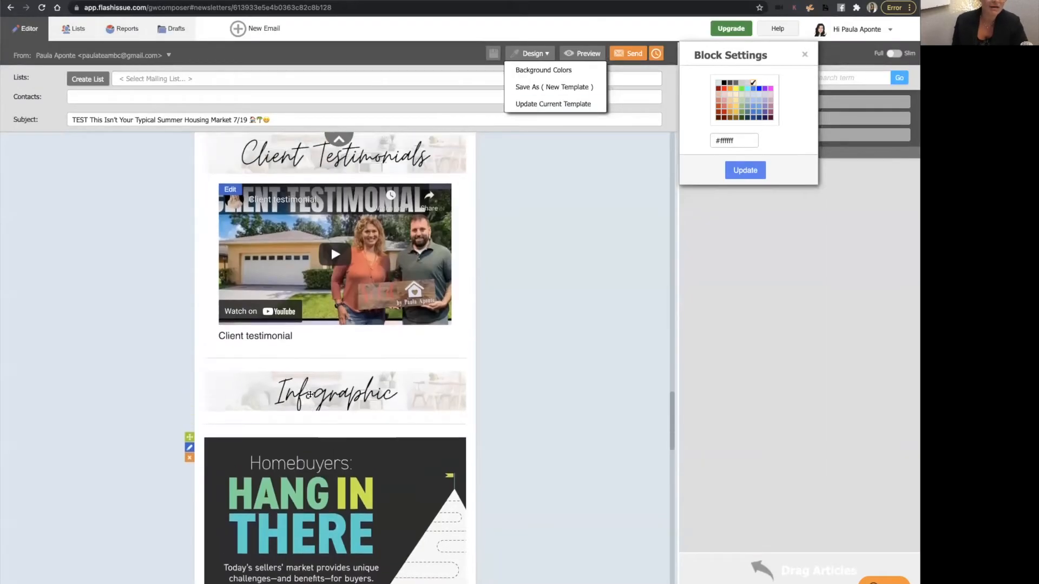
pyautogui.scroll(1, 310, 395)
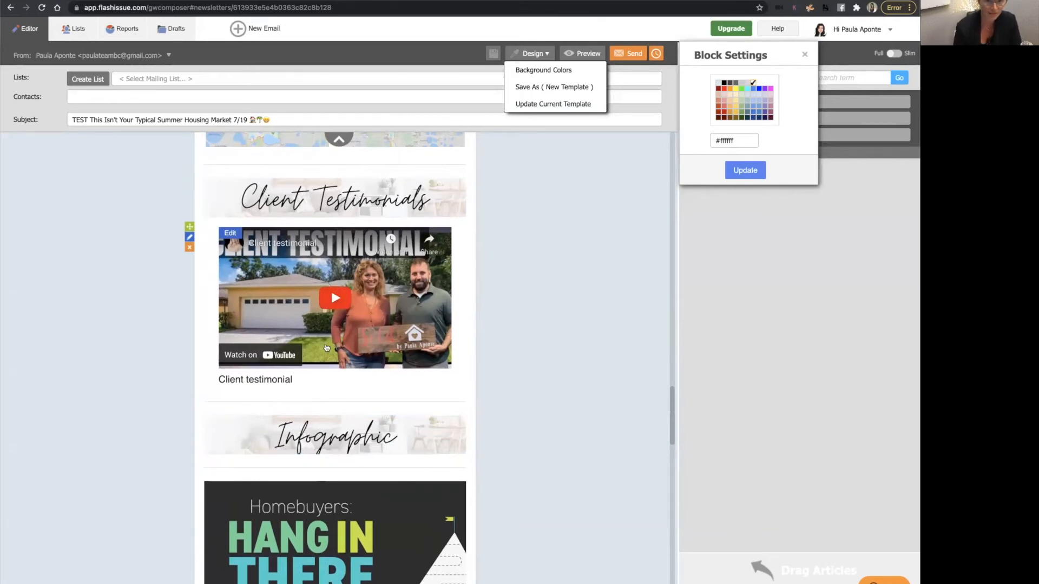
pyautogui.scroll(-5, 318, 329)
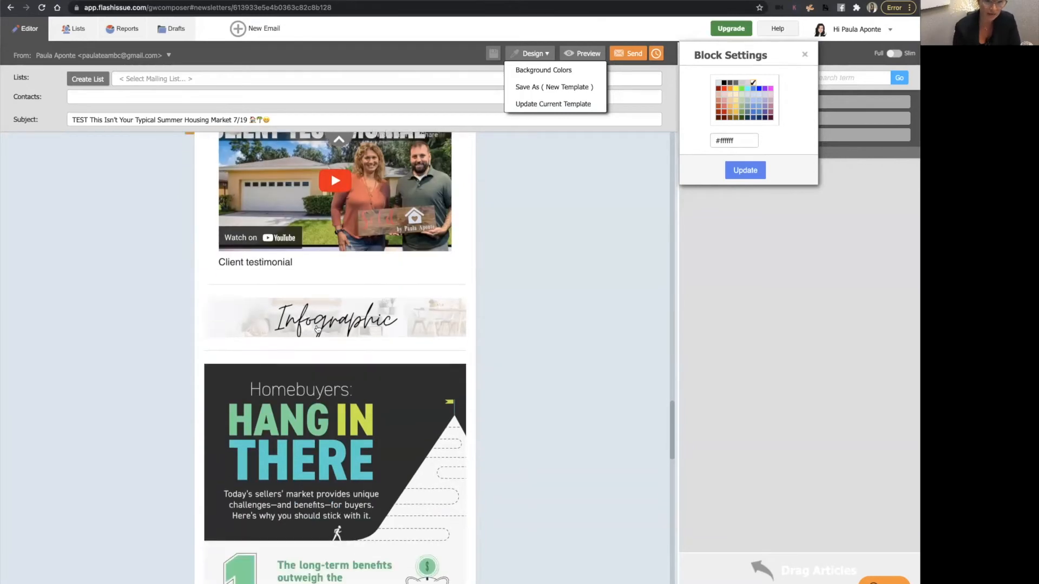
pyautogui.scroll(-1, 318, 329)
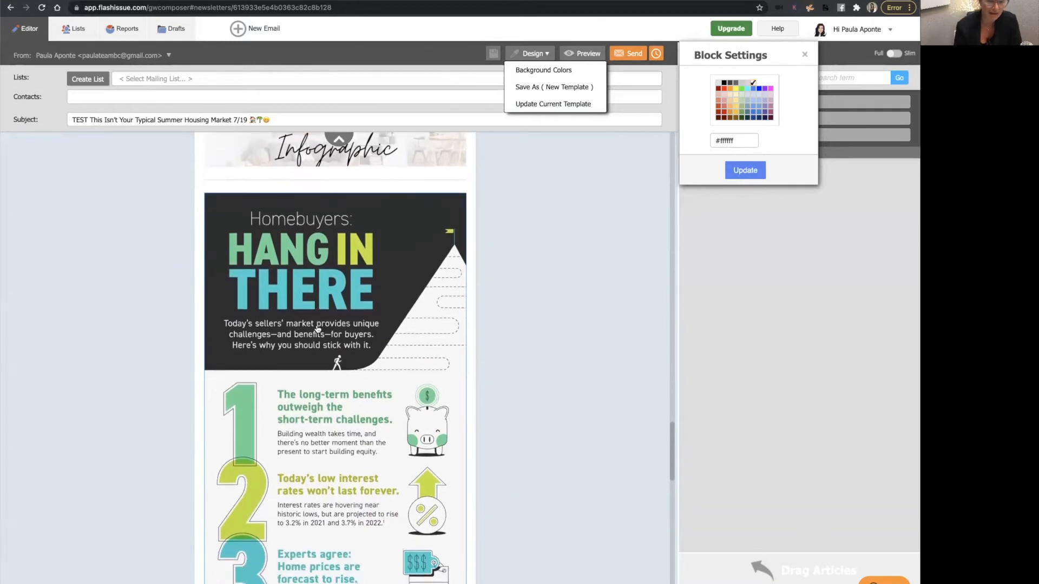
pyautogui.scroll(-4, 318, 329)
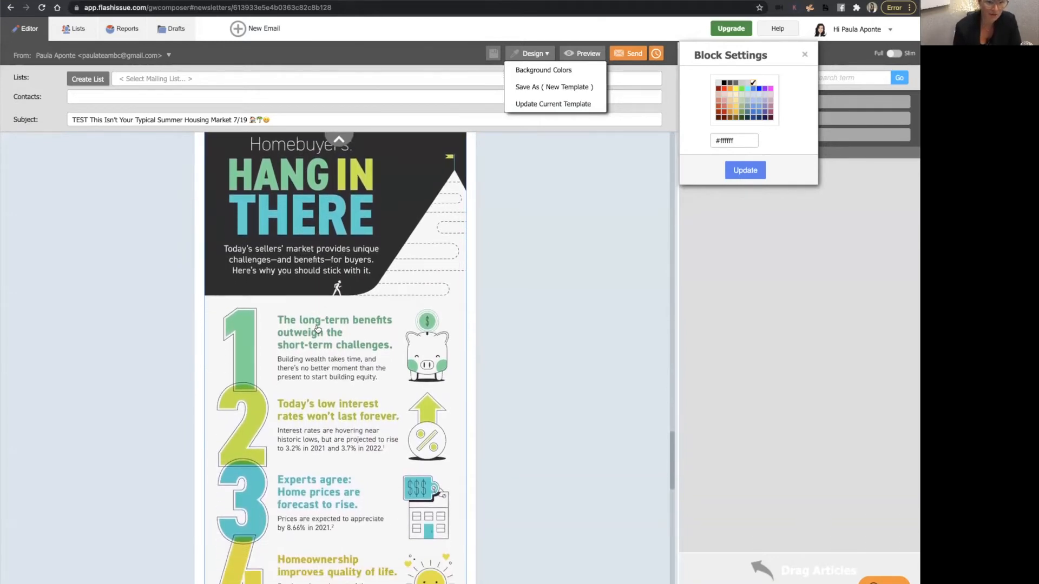
pyautogui.scroll(-1, 318, 329)
pyautogui.scroll(5, 317, 329)
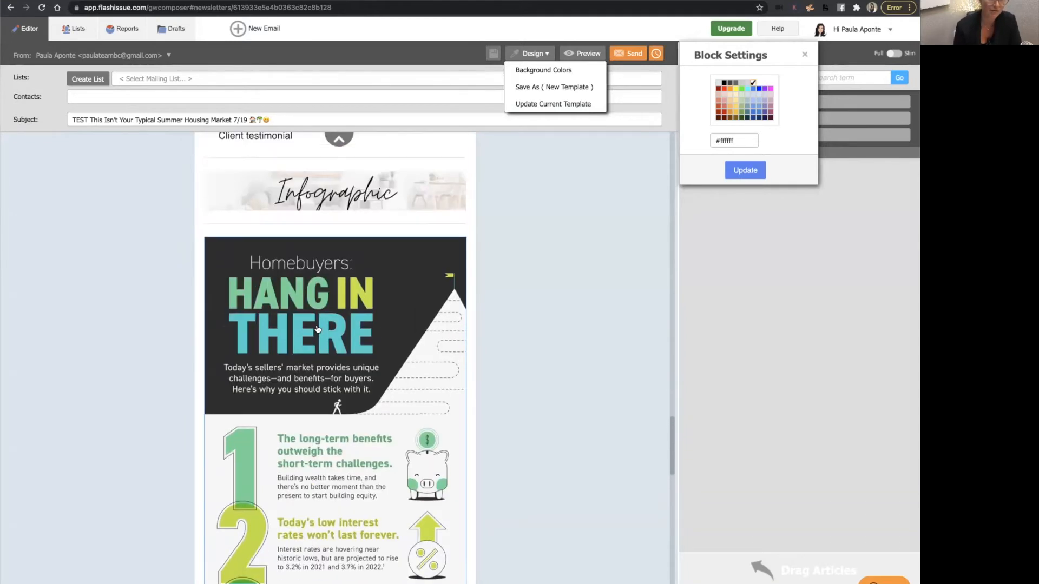
pyautogui.scroll(-2, 290, 304)
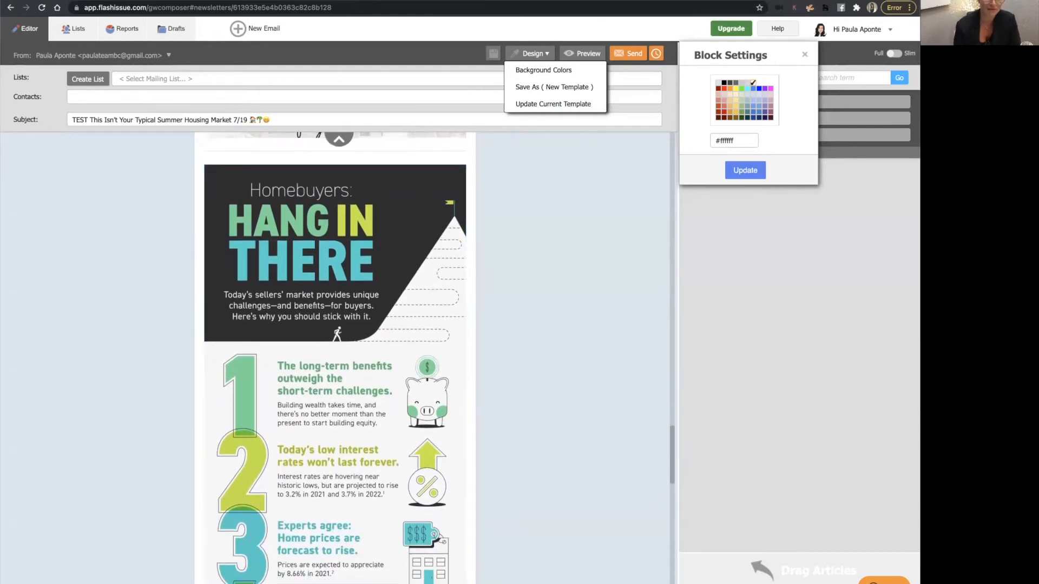
# Switch to the Keeping Current Matters social graphics tab, open the 'Nearly 6 in 10' graphic and copy its caption.
pyautogui.hotkey('ctrl', 'Tab')
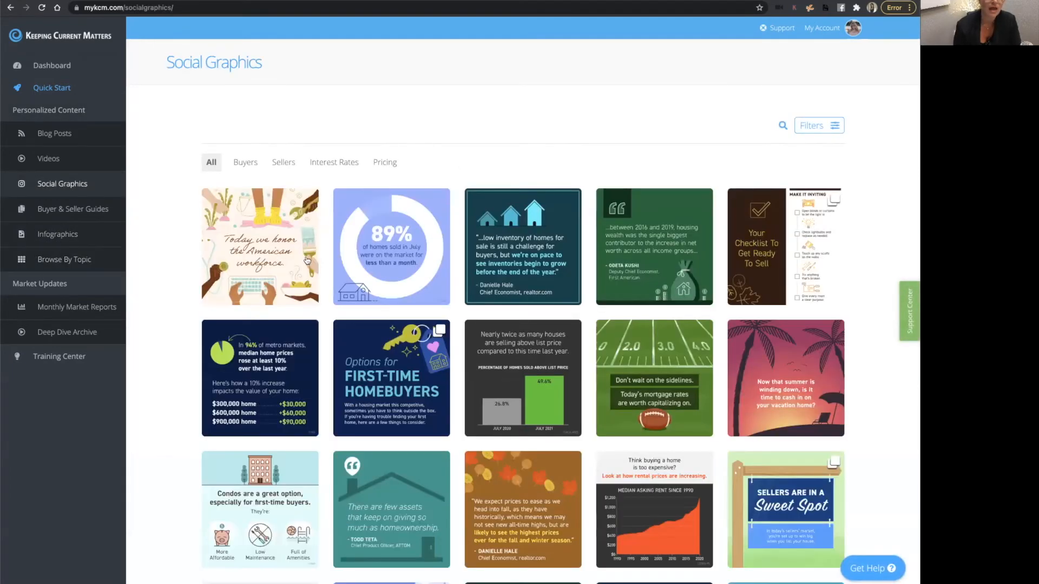
pyautogui.scroll(-1, 410, 325)
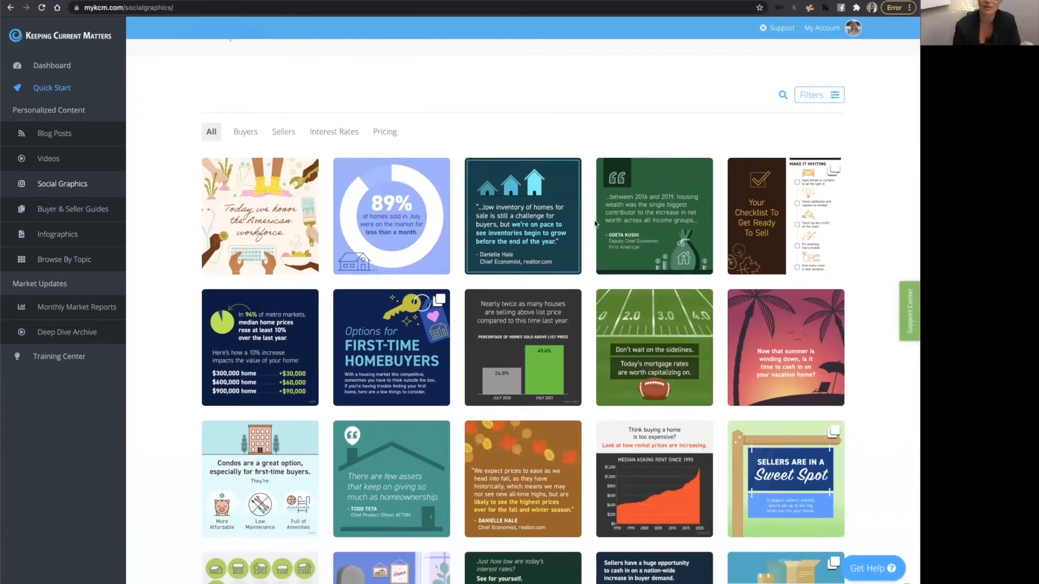
pyautogui.scroll(-5, 604, 326)
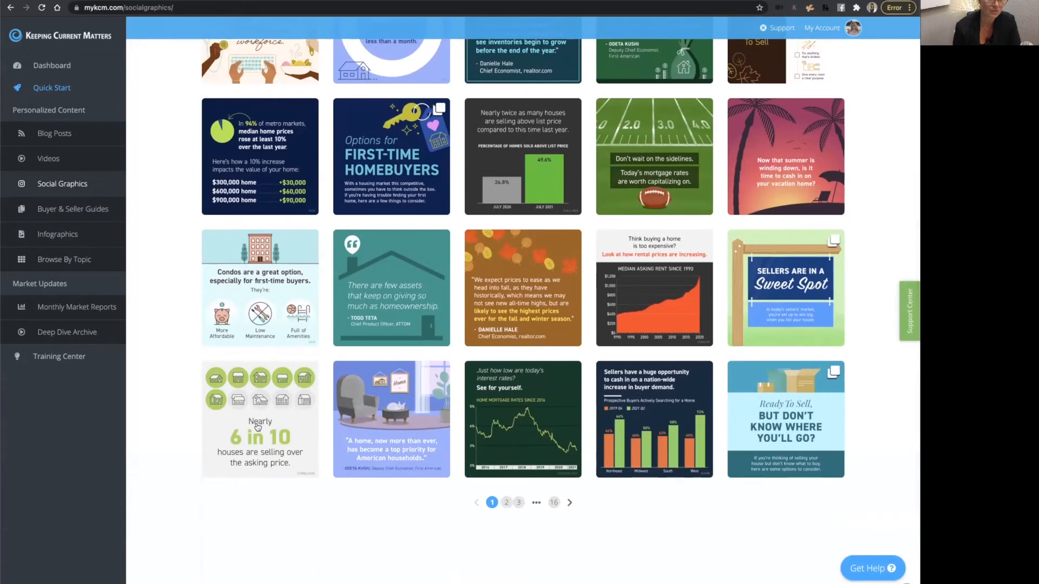
pyautogui.click(258, 427)
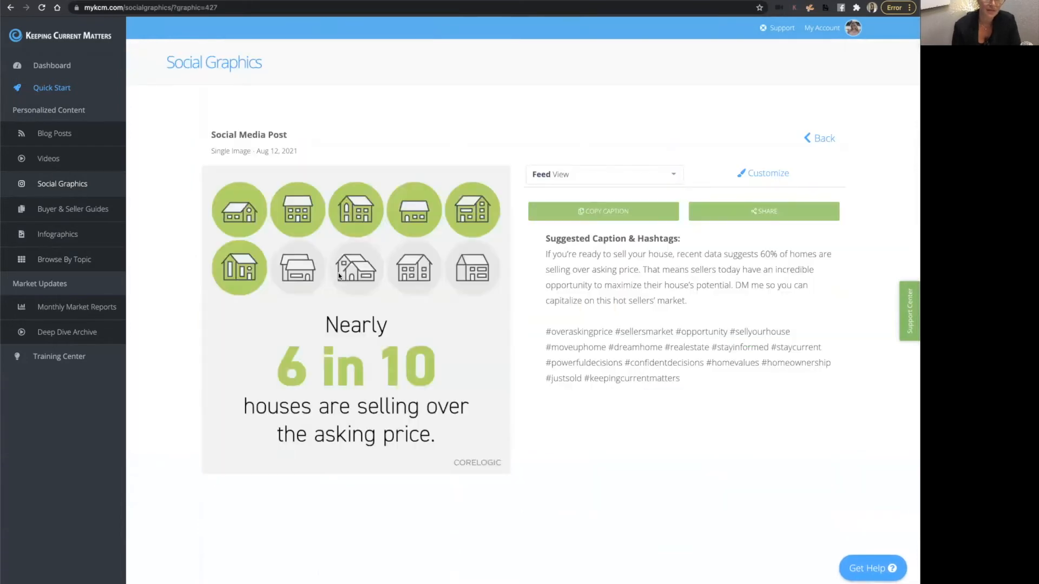
pyautogui.click(582, 212)
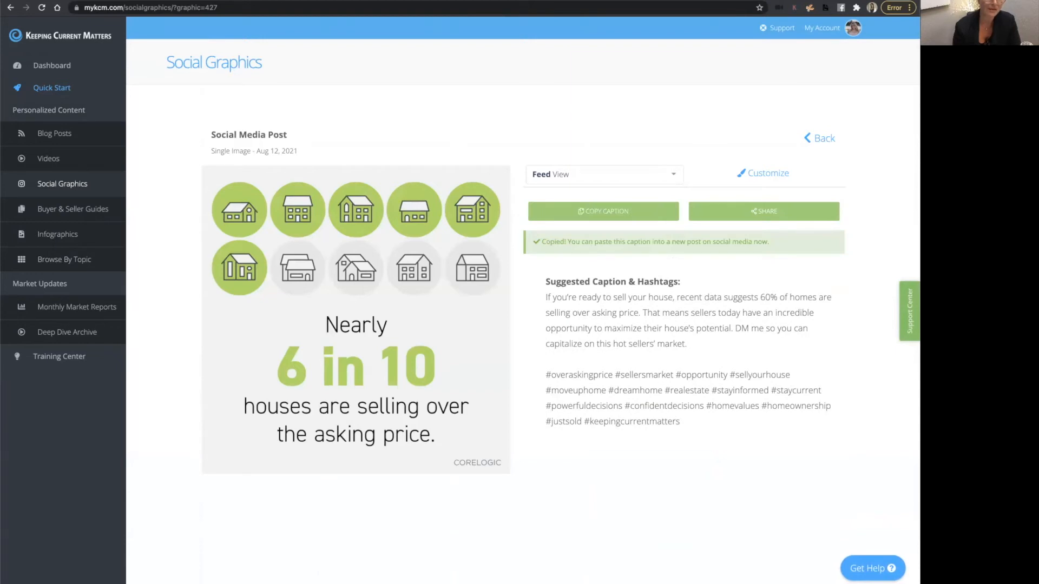
# Return to the newsletter and scroll through all its blocks from header to footer to review them.
pyautogui.hotkey('ctrl', 'Tab')
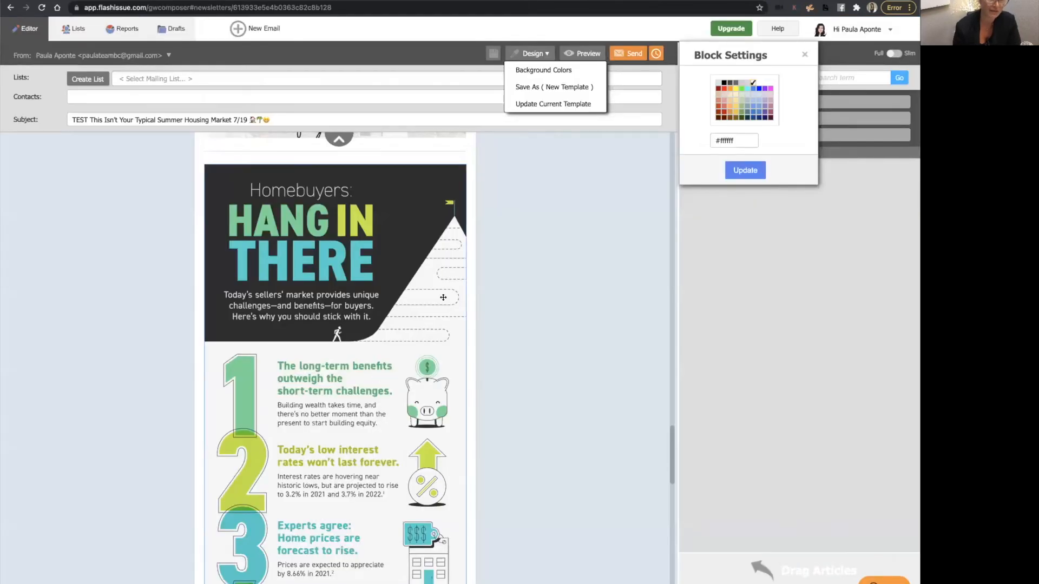
pyautogui.scroll(1, 443, 298)
pyautogui.scroll(1, 443, 298)
pyautogui.scroll(-10, 380, 365)
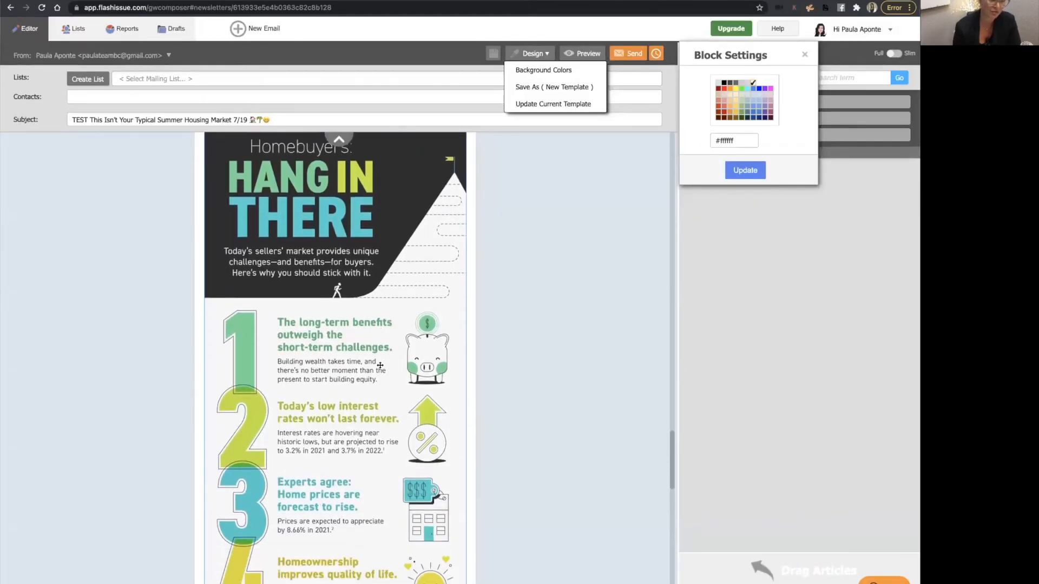
pyautogui.scroll(-5, 381, 366)
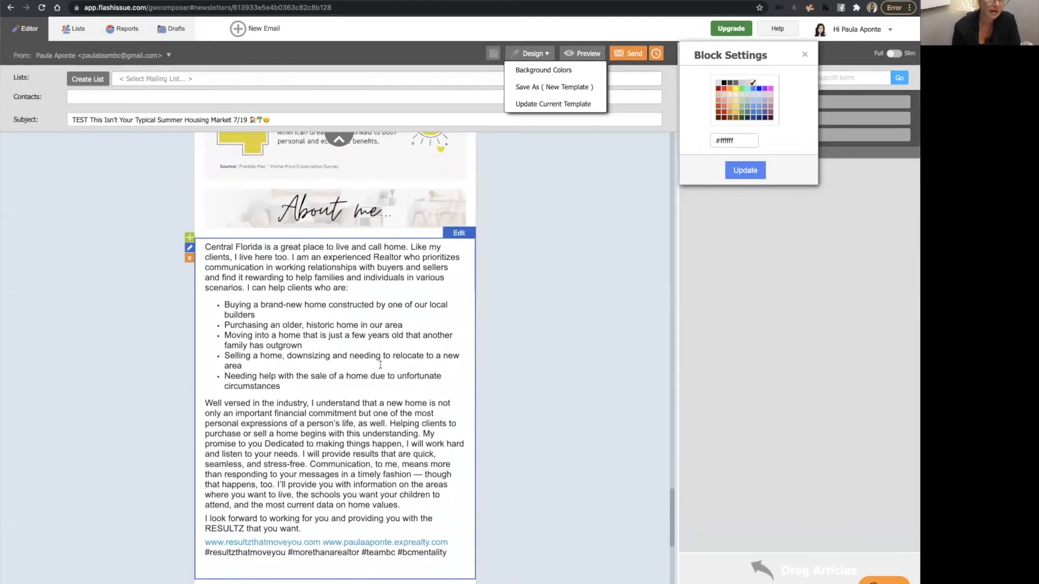
pyautogui.scroll(2, 430, 394)
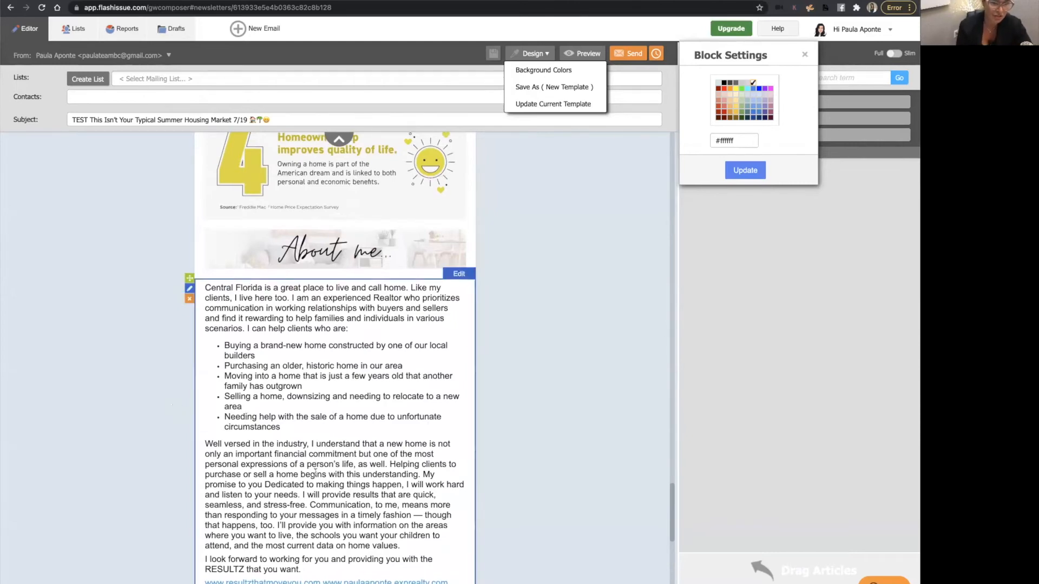
pyautogui.scroll(-8, 316, 473)
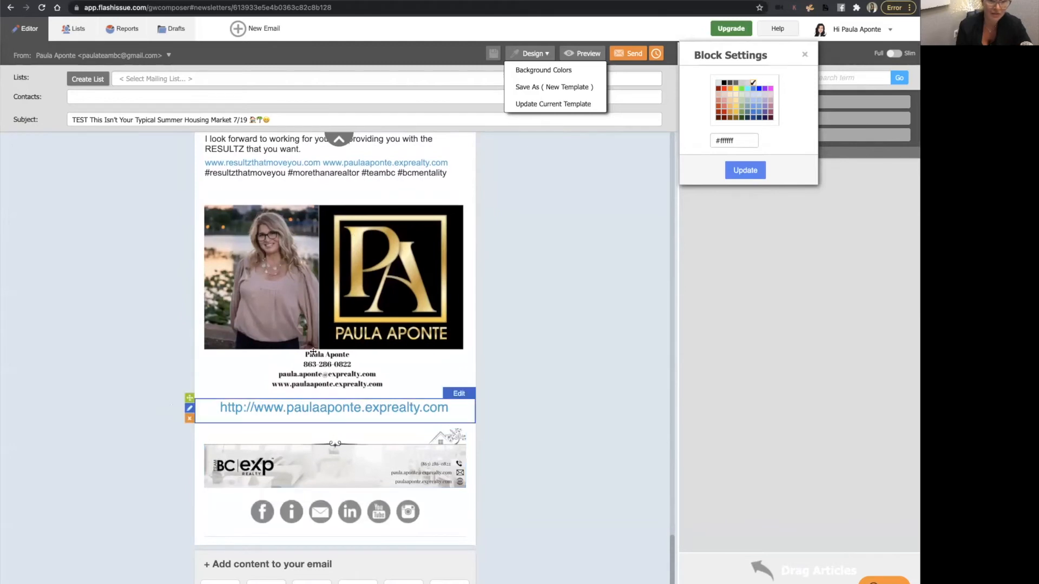
pyautogui.scroll(-2, 367, 323)
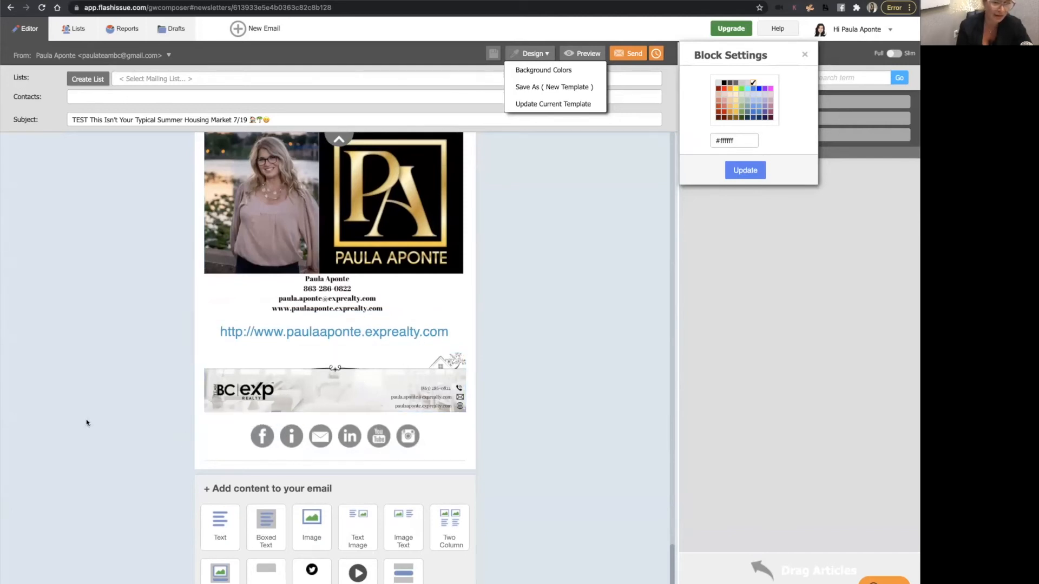
pyautogui.scroll(1, 178, 430)
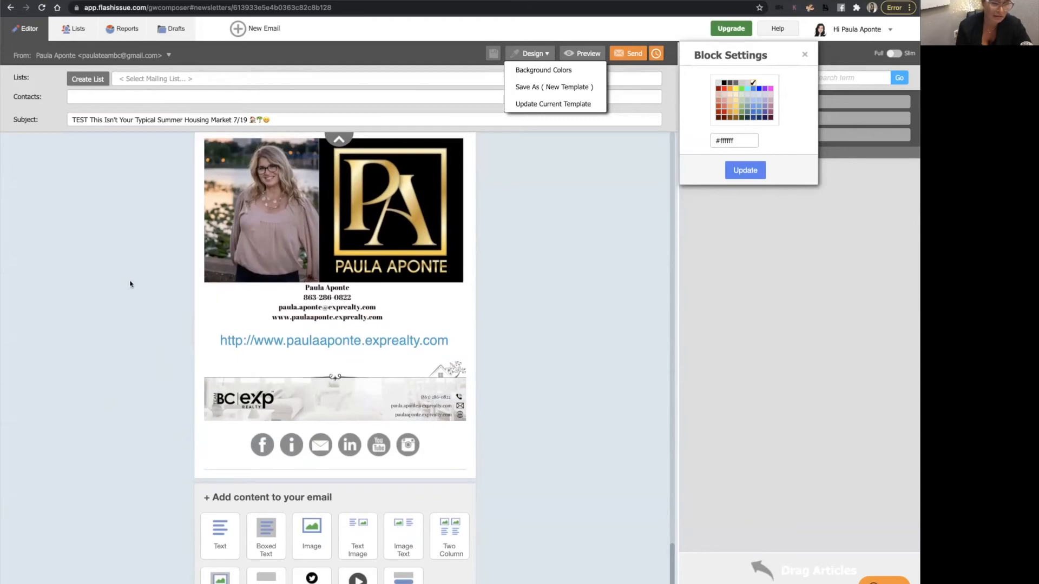
pyautogui.scroll(15, 319, 320)
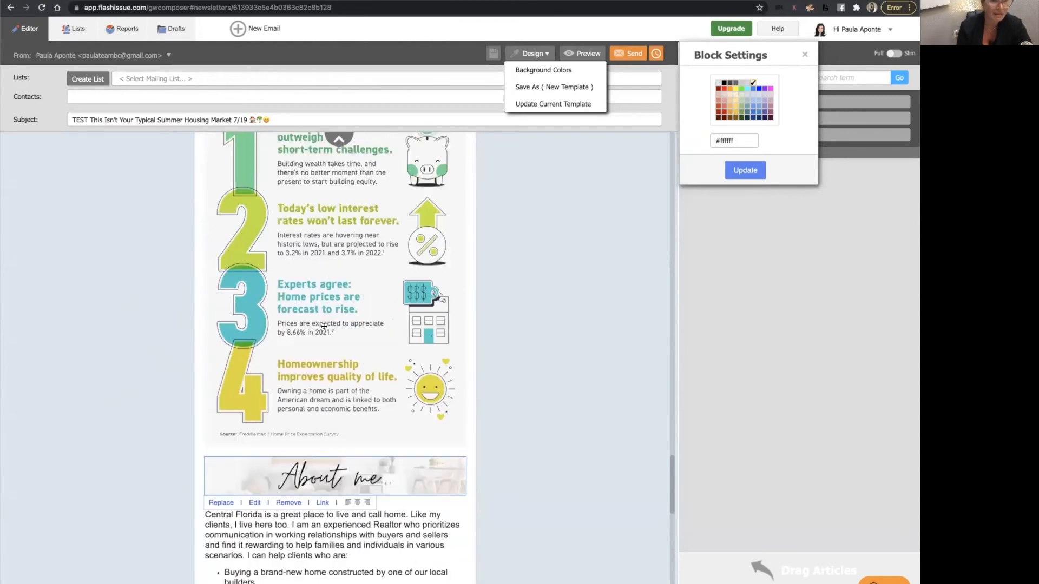
pyautogui.scroll(20, 323, 327)
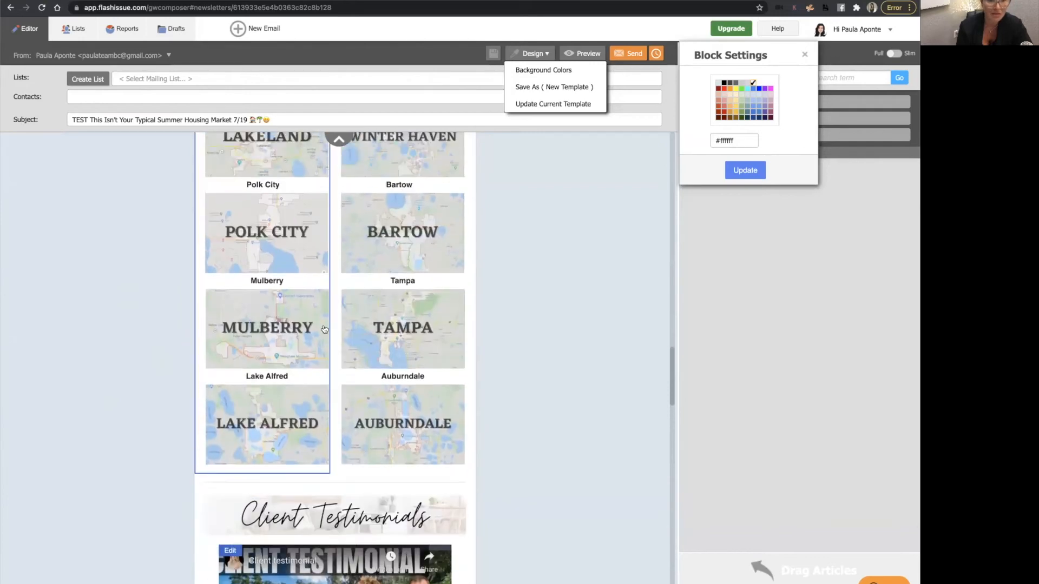
pyautogui.scroll(5, 324, 329)
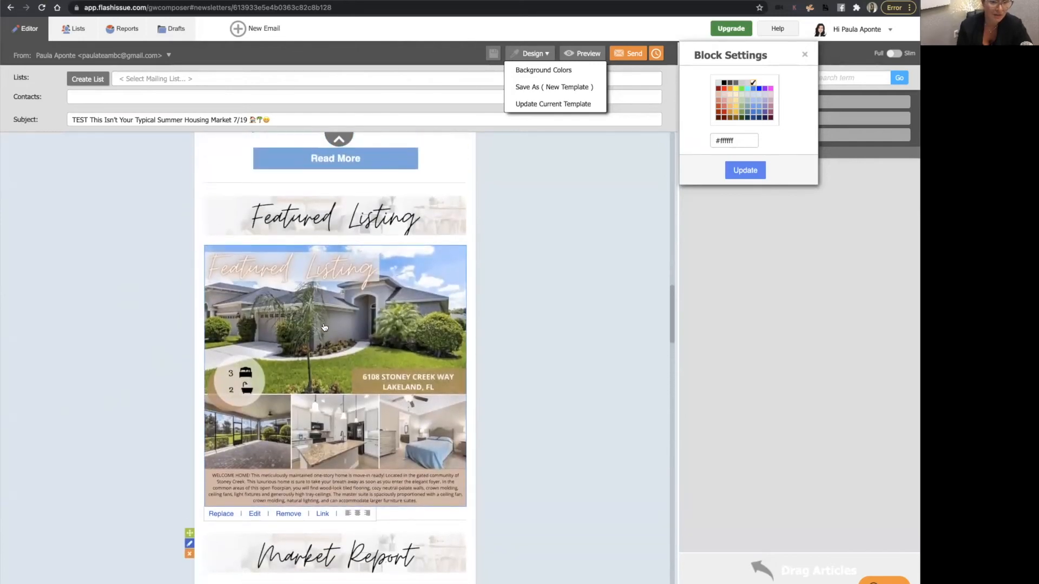
pyautogui.scroll(-4, 325, 328)
pyautogui.scroll(-2, 325, 327)
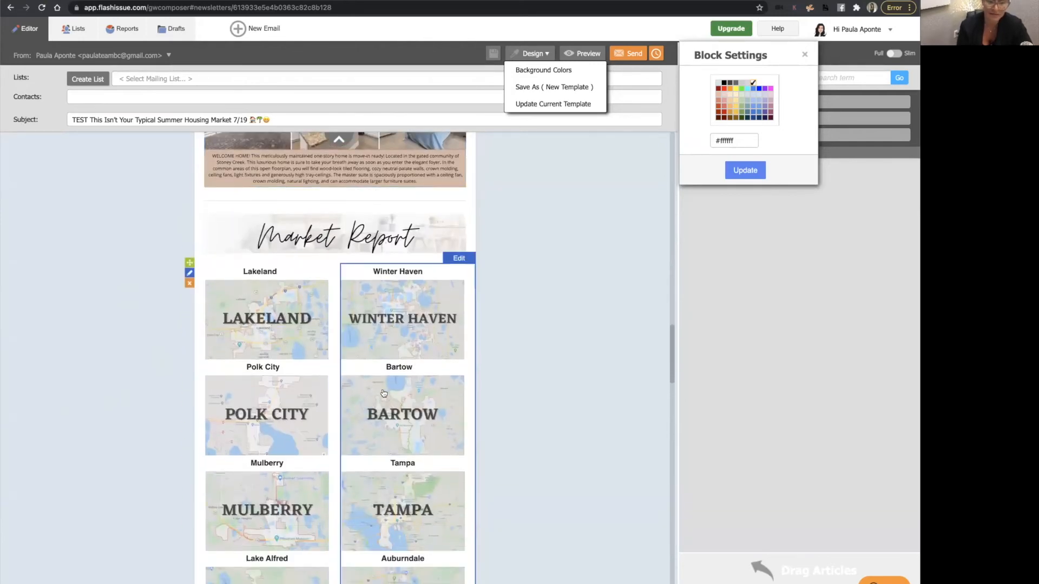
pyautogui.scroll(1, 384, 394)
pyautogui.scroll(15, 383, 393)
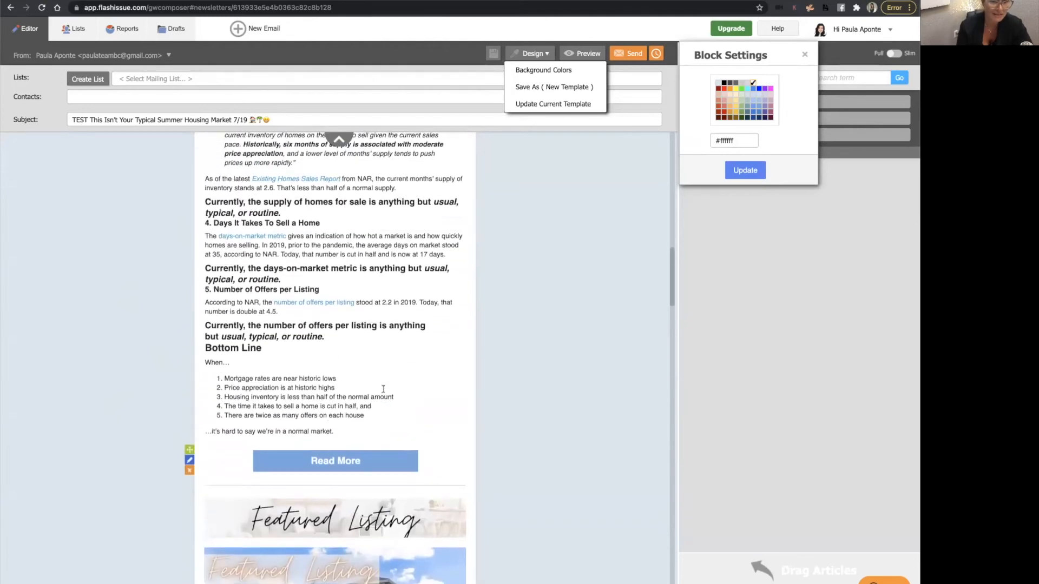
pyautogui.scroll(15, 383, 390)
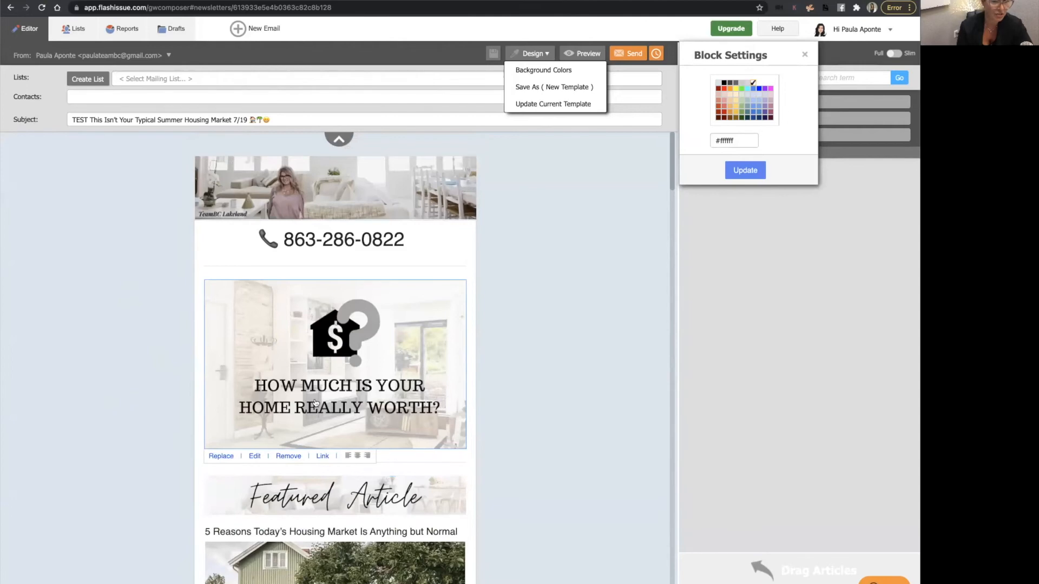
pyautogui.scroll(-2, 316, 403)
pyautogui.scroll(-5, 316, 403)
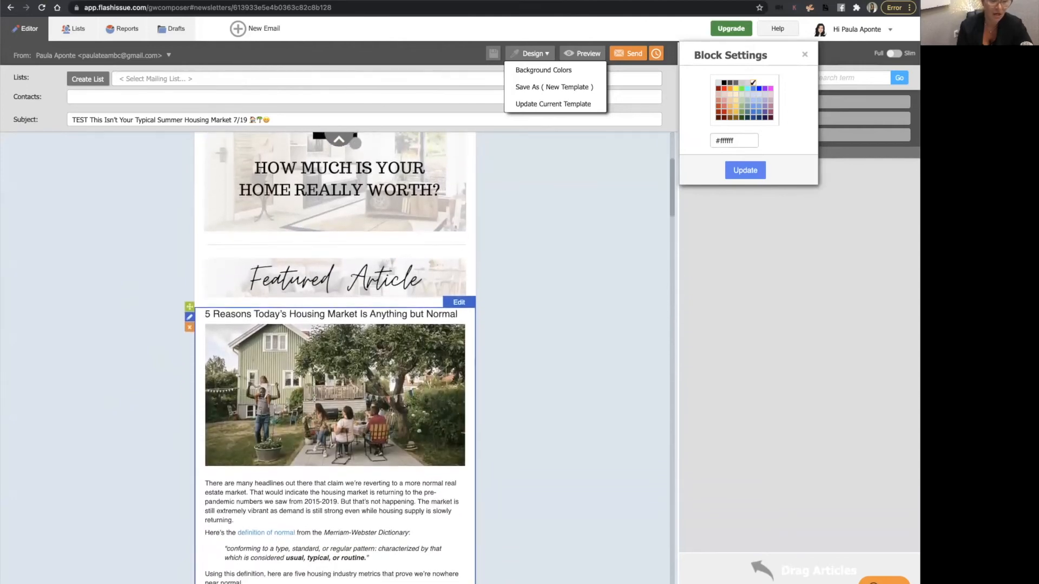
pyautogui.scroll(-15, 315, 399)
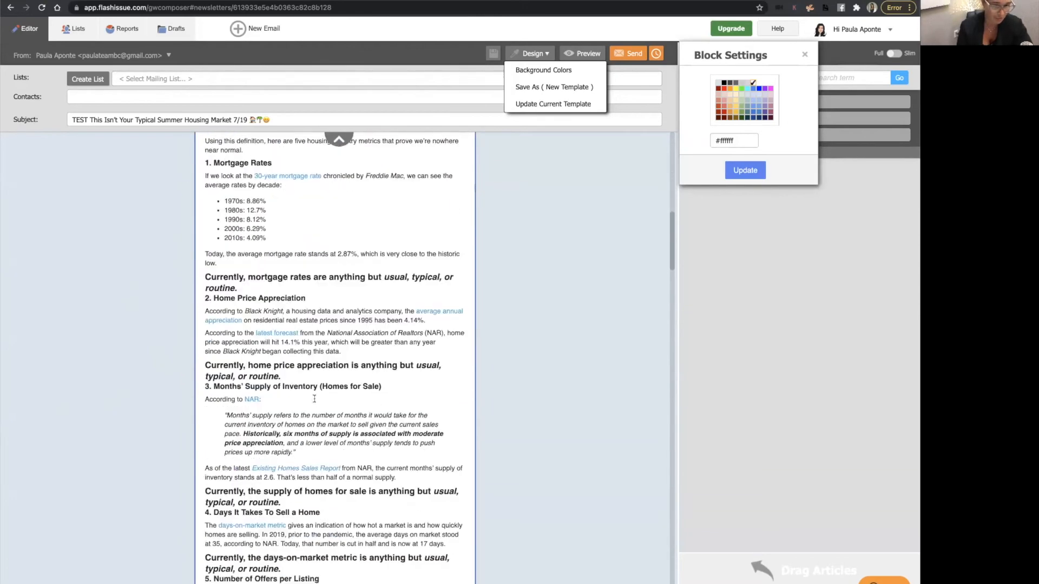
pyautogui.scroll(-10, 316, 403)
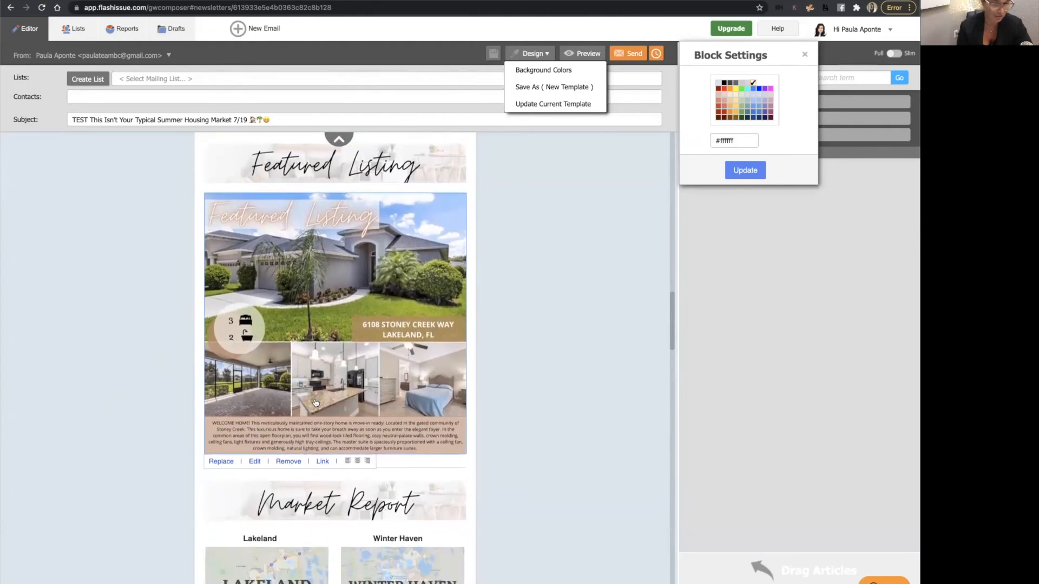
pyautogui.scroll(-7, 314, 399)
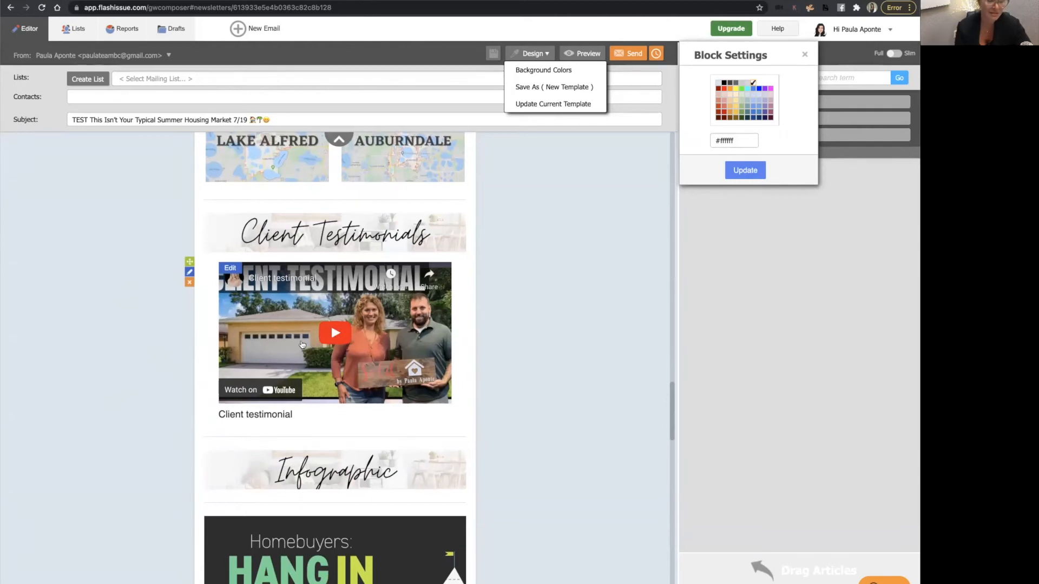
pyautogui.scroll(-5, 302, 345)
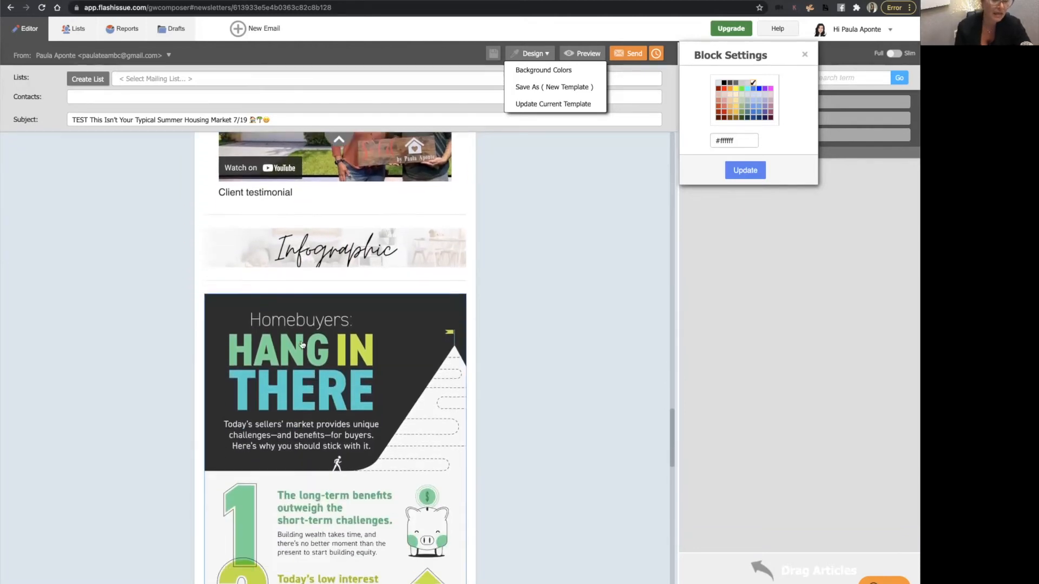
pyautogui.scroll(-14, 302, 344)
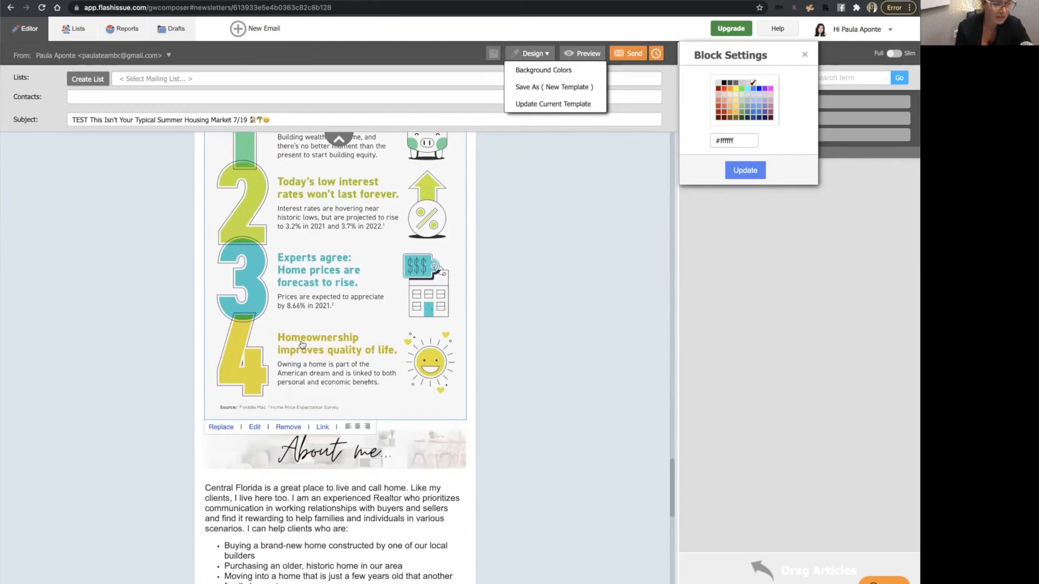
pyautogui.scroll(-8, 302, 345)
pyautogui.scroll(12, 302, 344)
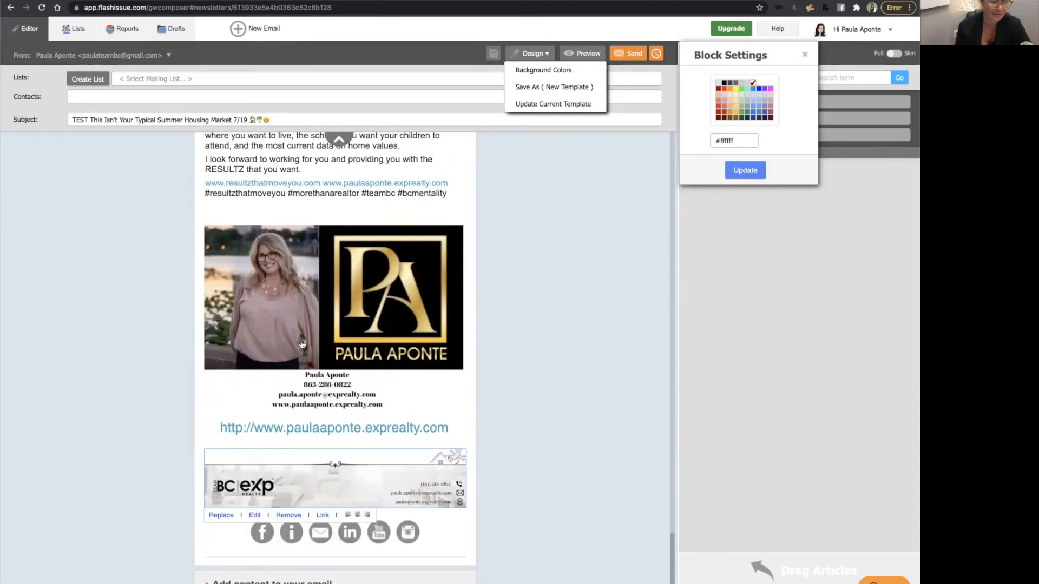
pyautogui.scroll(20, 302, 345)
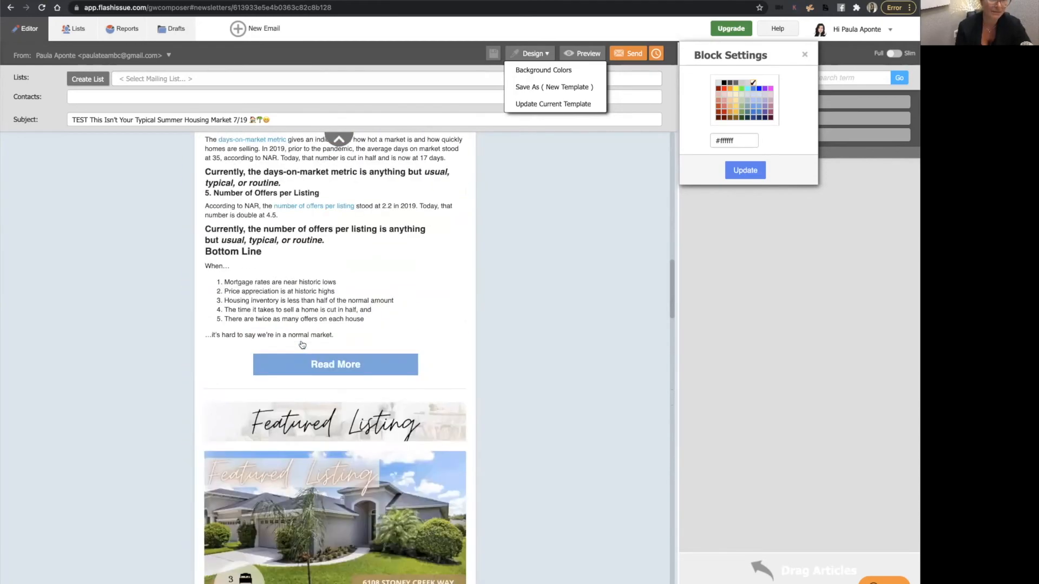
pyautogui.scroll(20, 328, 387)
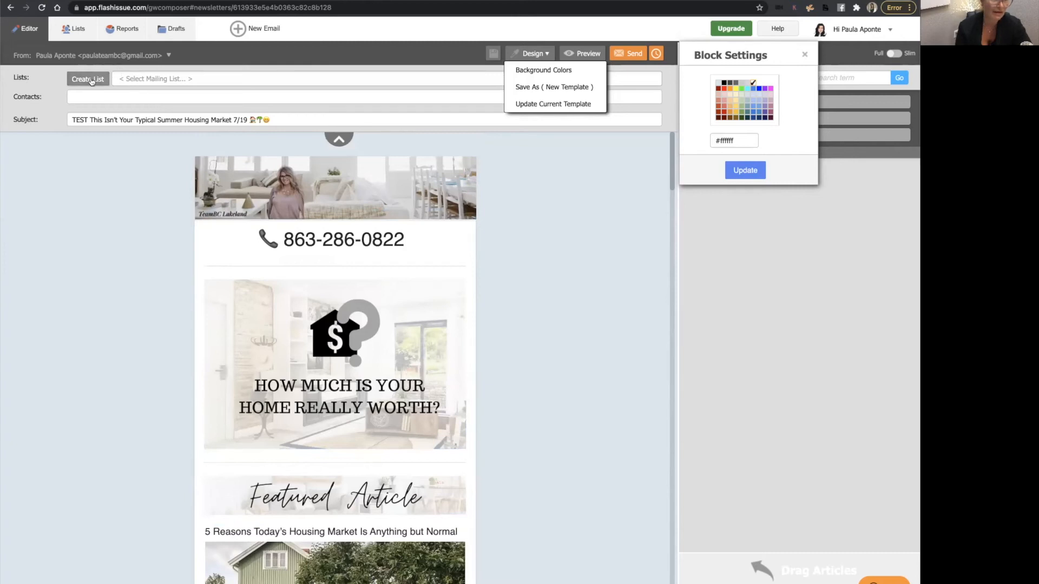
# Add the Lead Pipeline and Facebook New Construction Leads mailing lists as the newsletter's recipients.
pyautogui.click(186, 77)
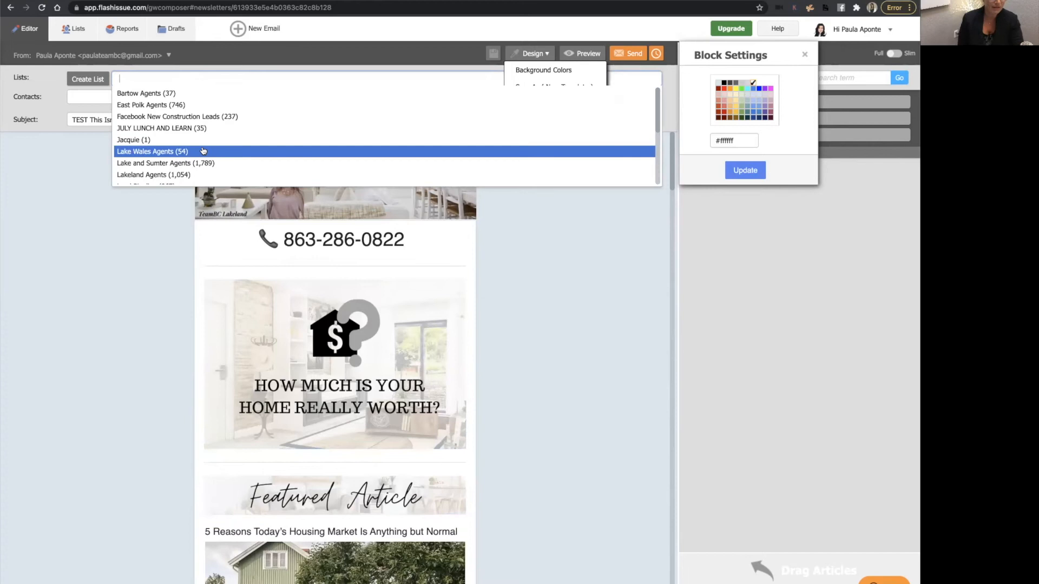
pyautogui.scroll(-1, 155, 140)
pyautogui.scroll(-4, 154, 140)
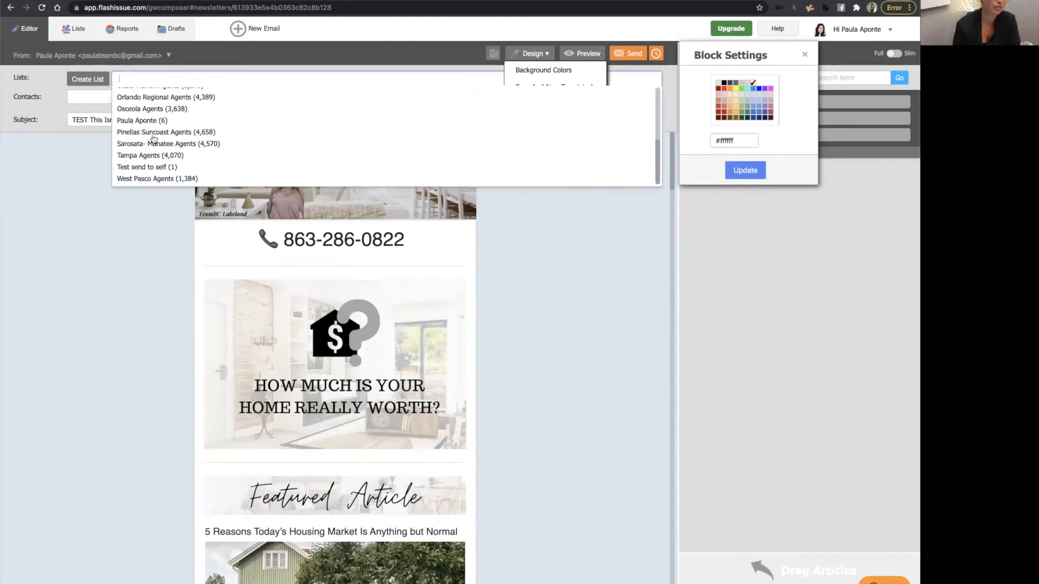
pyautogui.scroll(4, 154, 140)
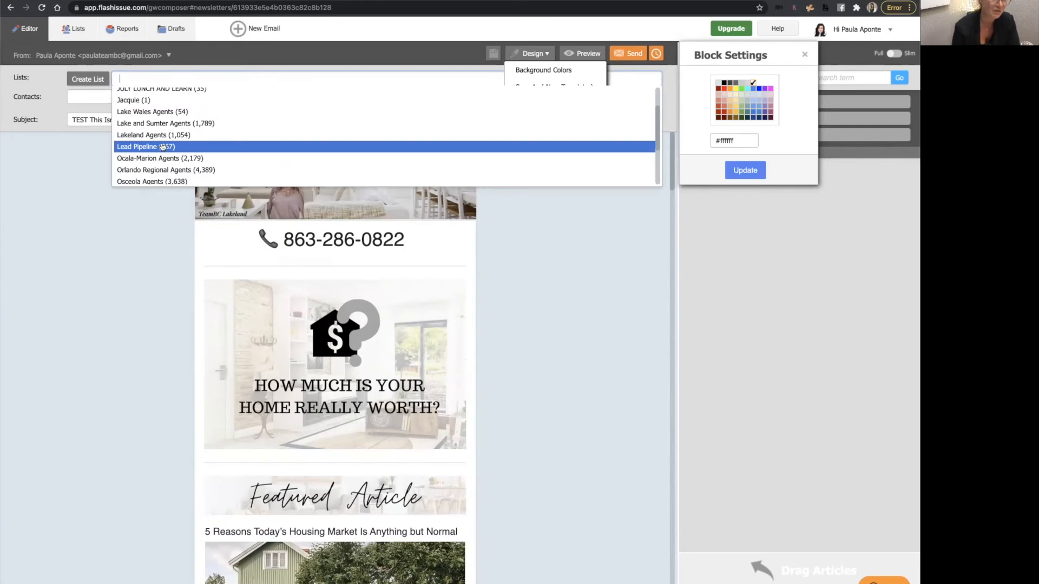
pyautogui.click(163, 147)
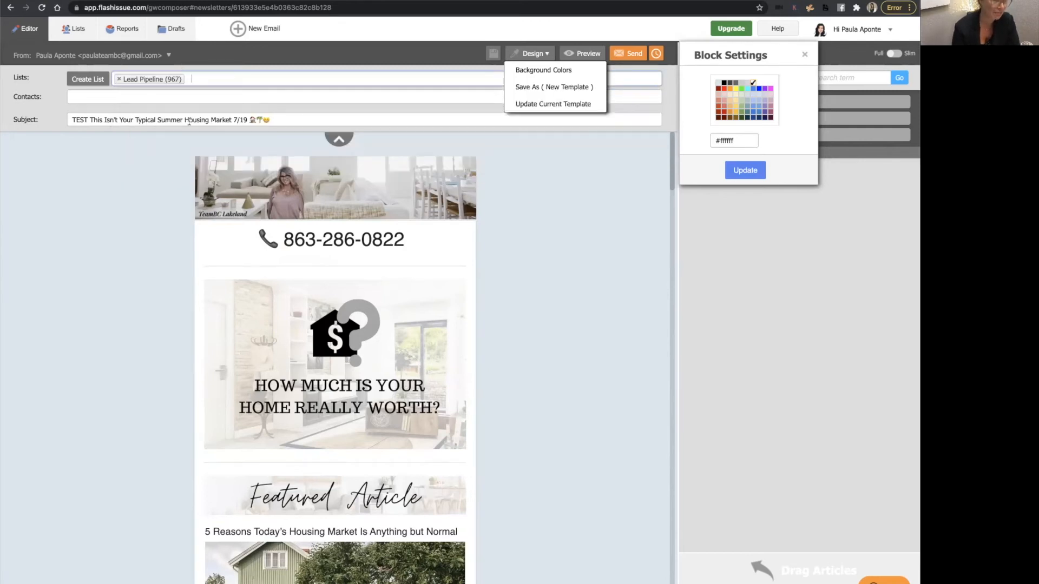
pyautogui.click(217, 77)
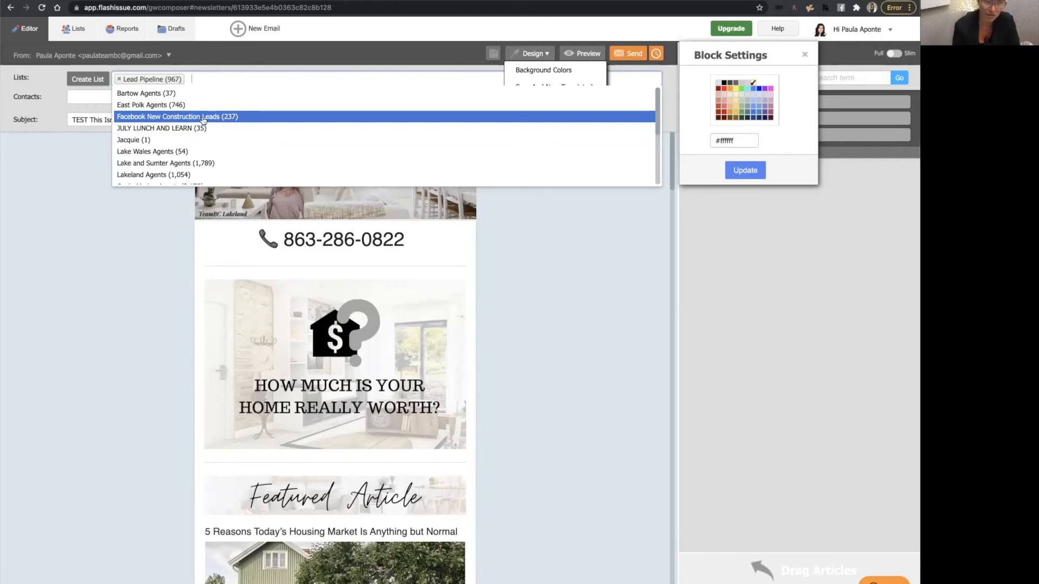
pyautogui.click(232, 117)
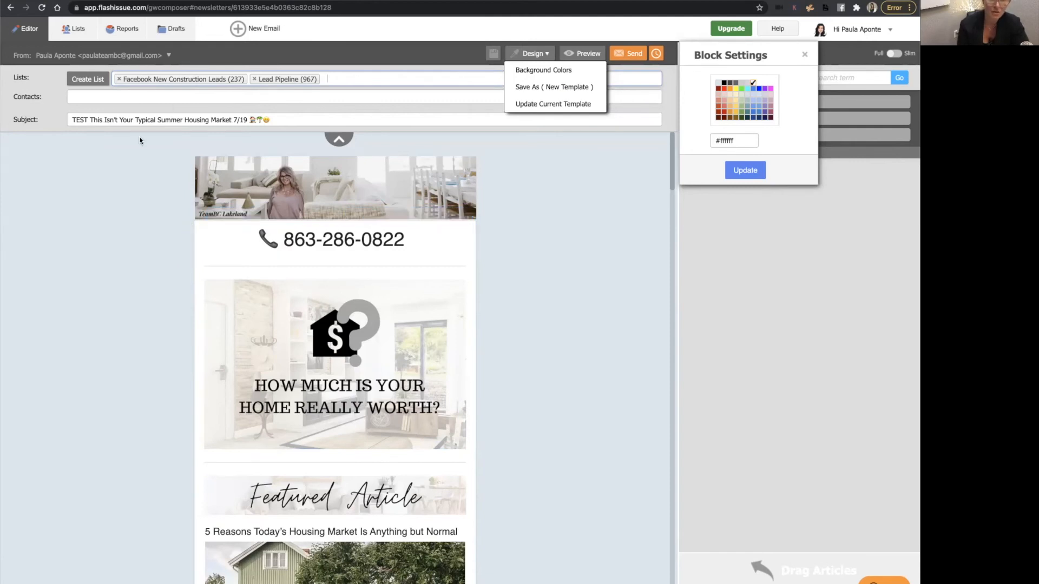
# Open the Reports section.
pyautogui.click(128, 32)
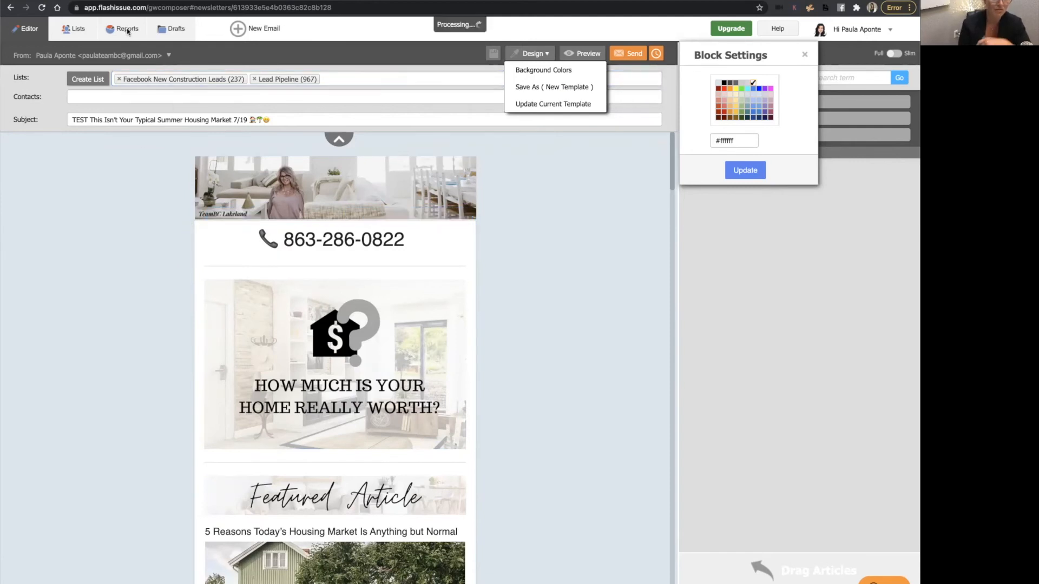